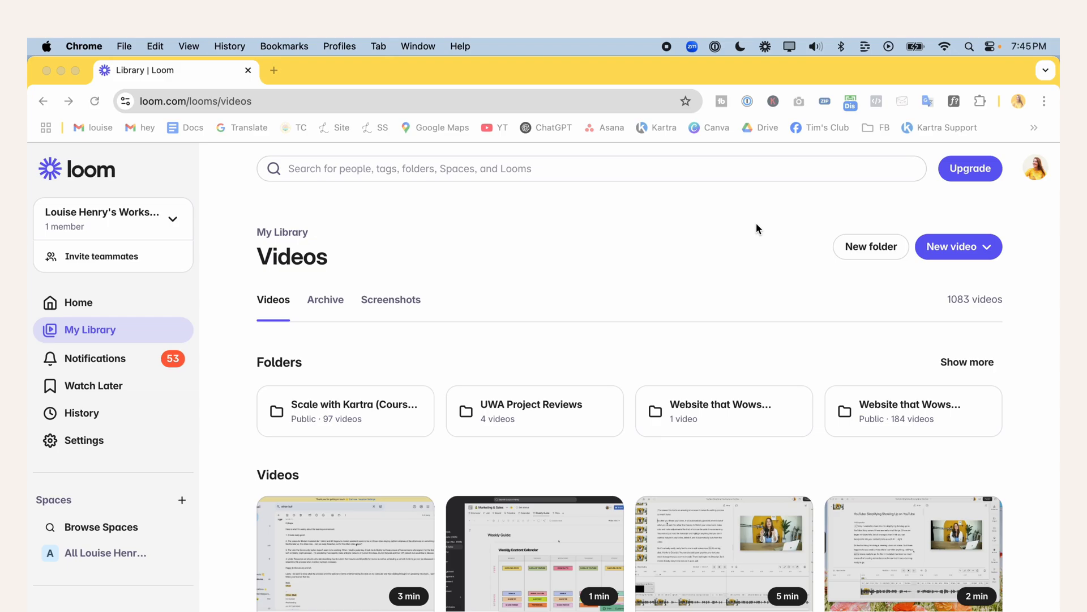
Open the Loom recorder, enlarge the camera view to fill the window, then shrink it back
click(766, 47)
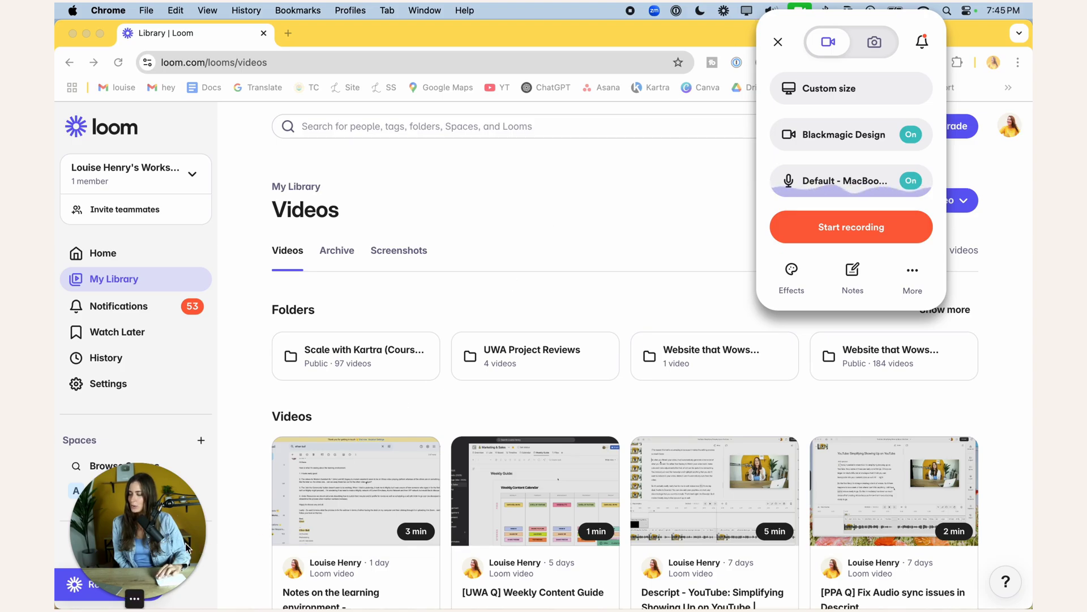
mouse_move(158, 586)
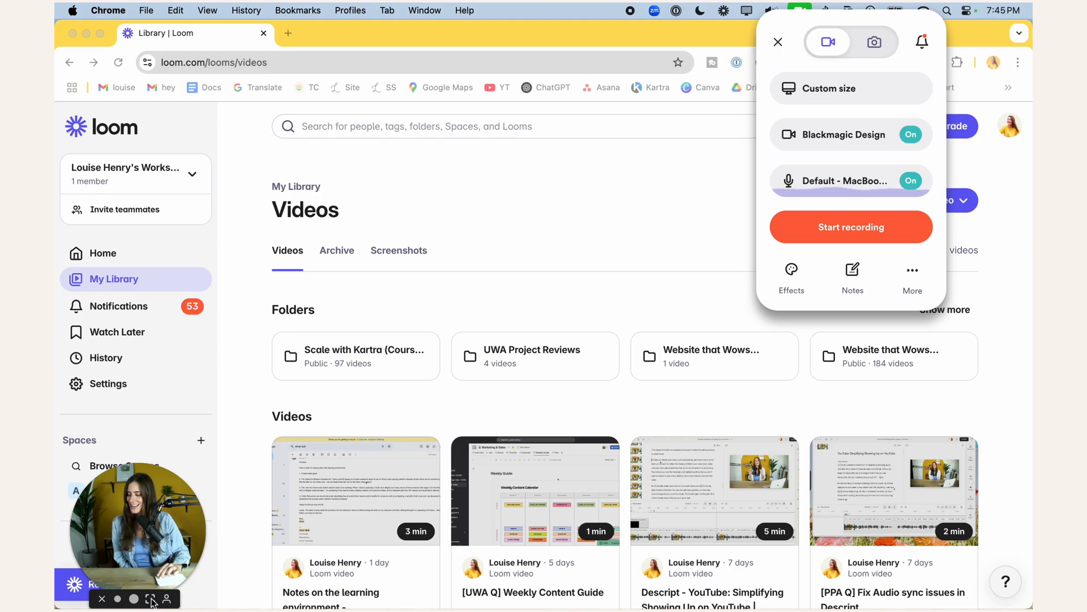
click(150, 599)
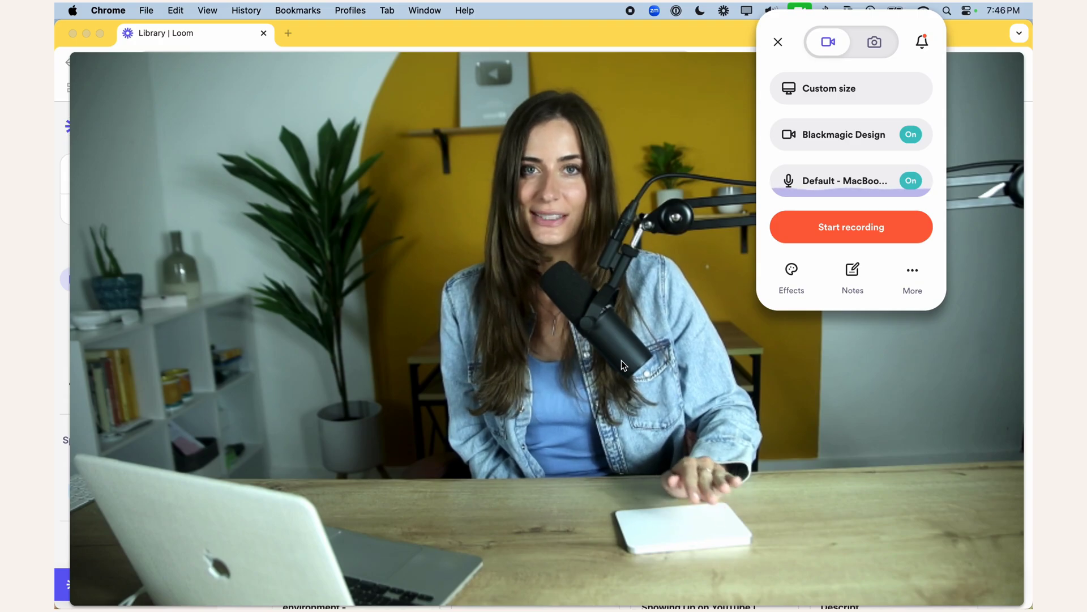
mouse_move(532, 569)
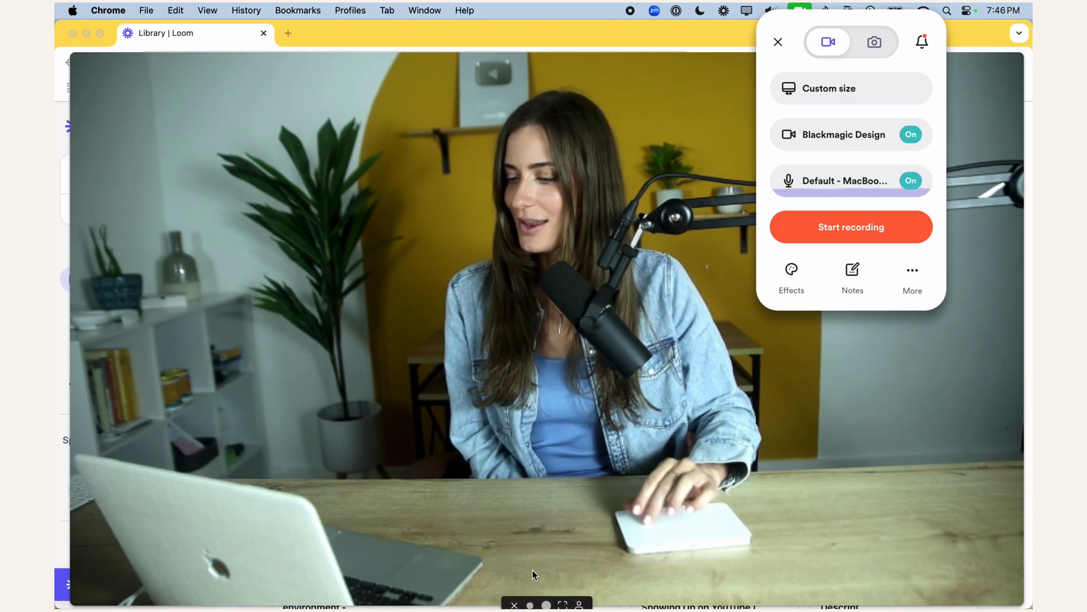
click(547, 605)
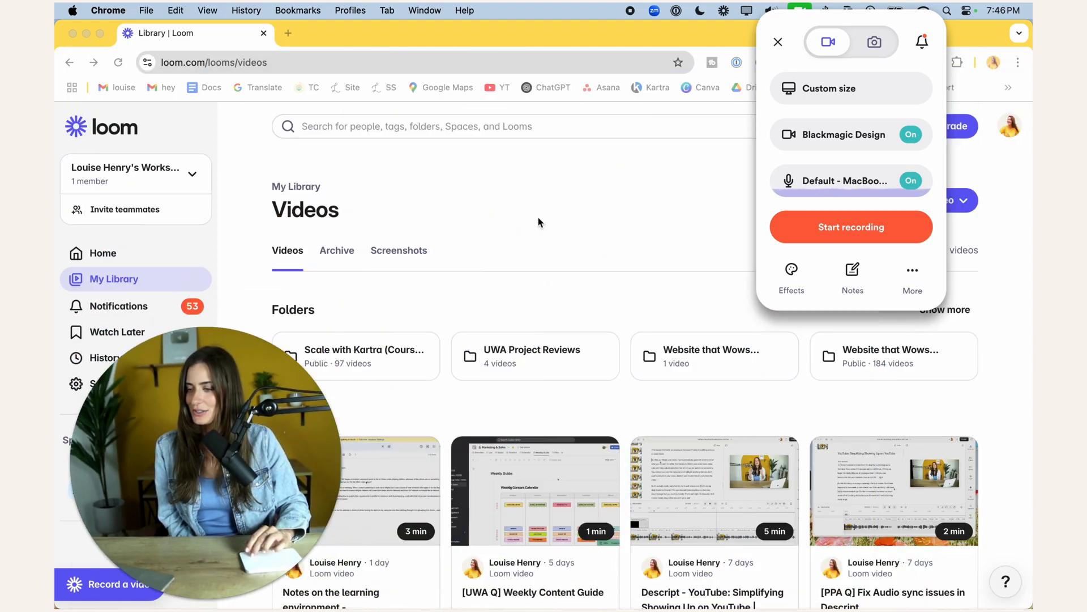
Choose Full screen recording and make the camera bubble small in the top-right corner
click(856, 93)
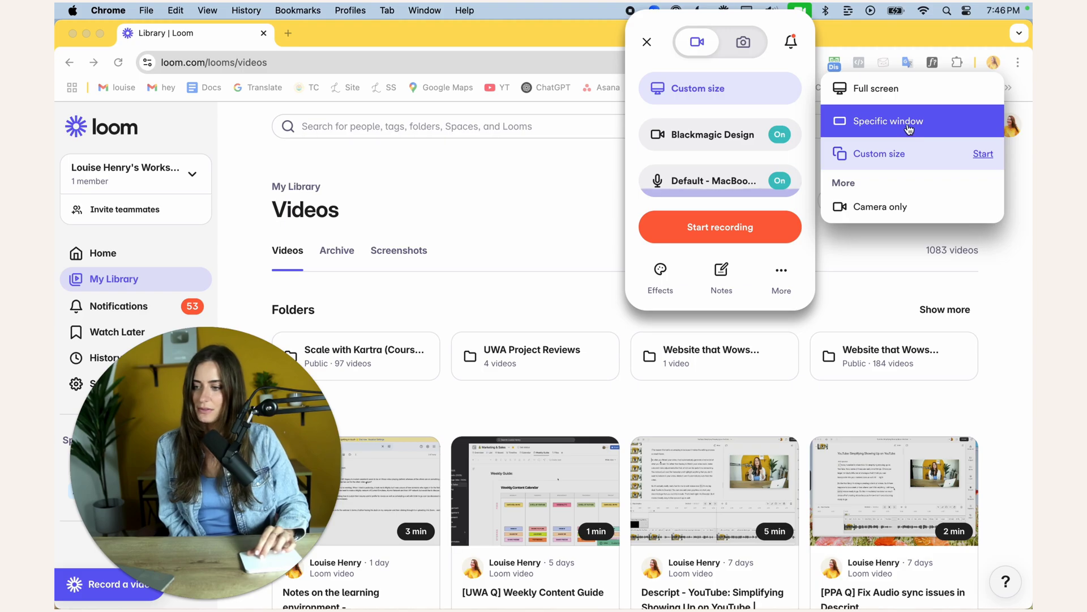
click(929, 91)
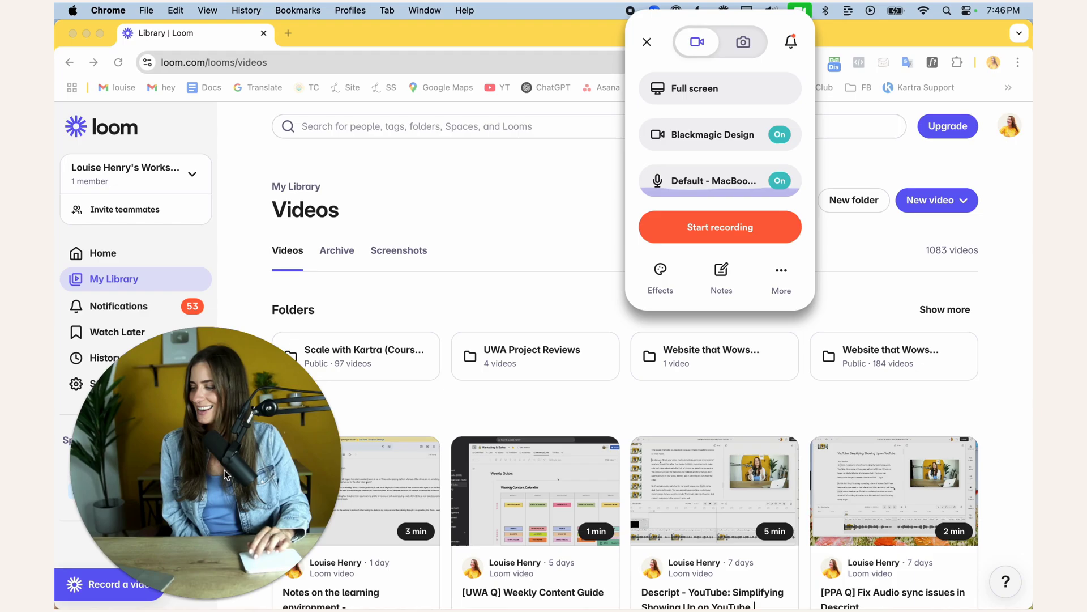
mouse_move(202, 558)
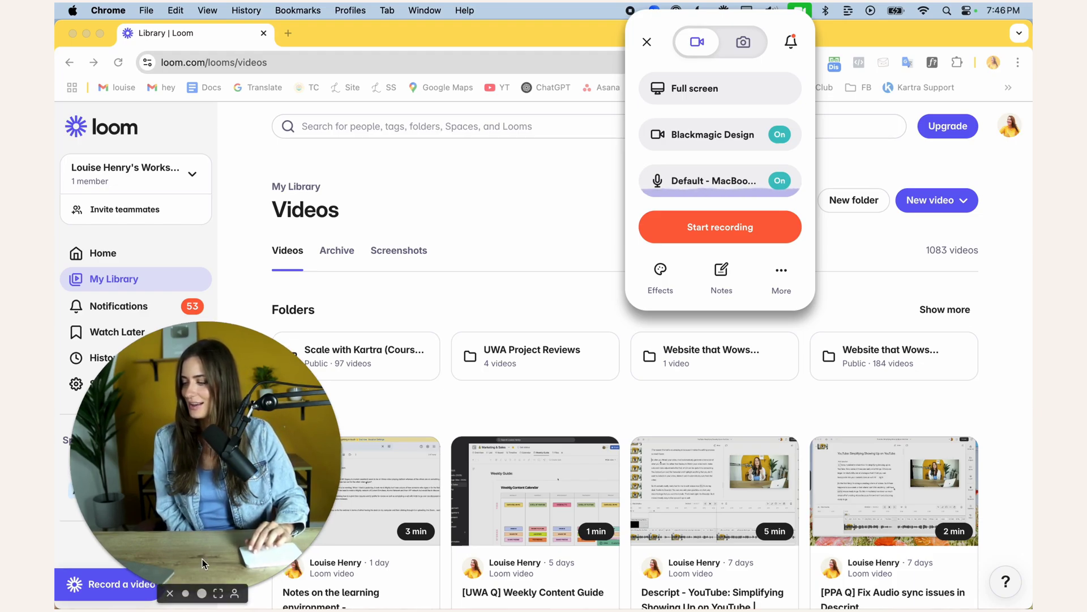
click(188, 593)
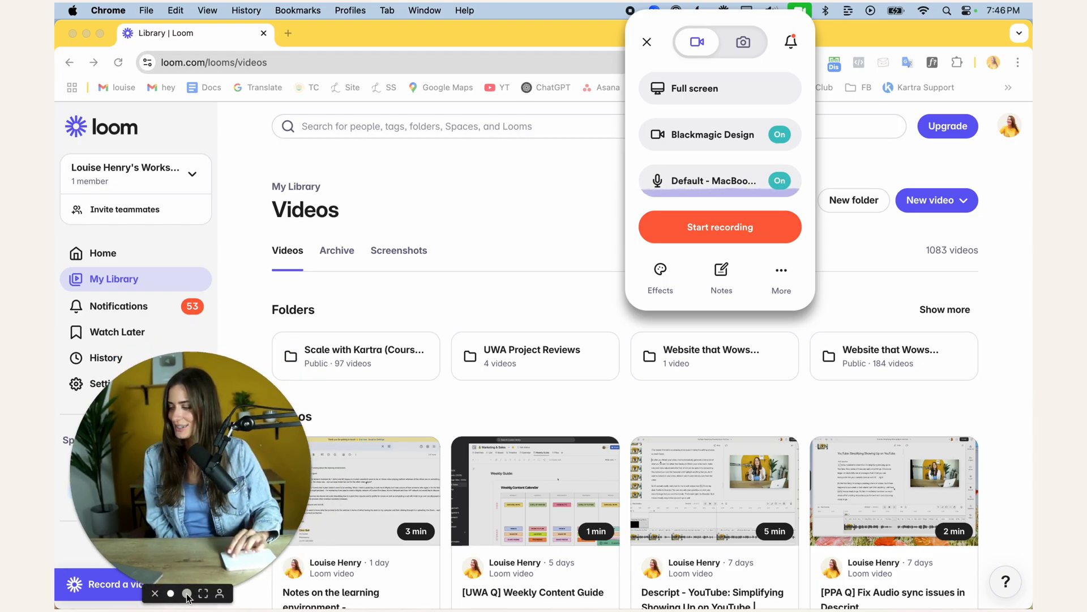
drag(128, 562, 924, 118)
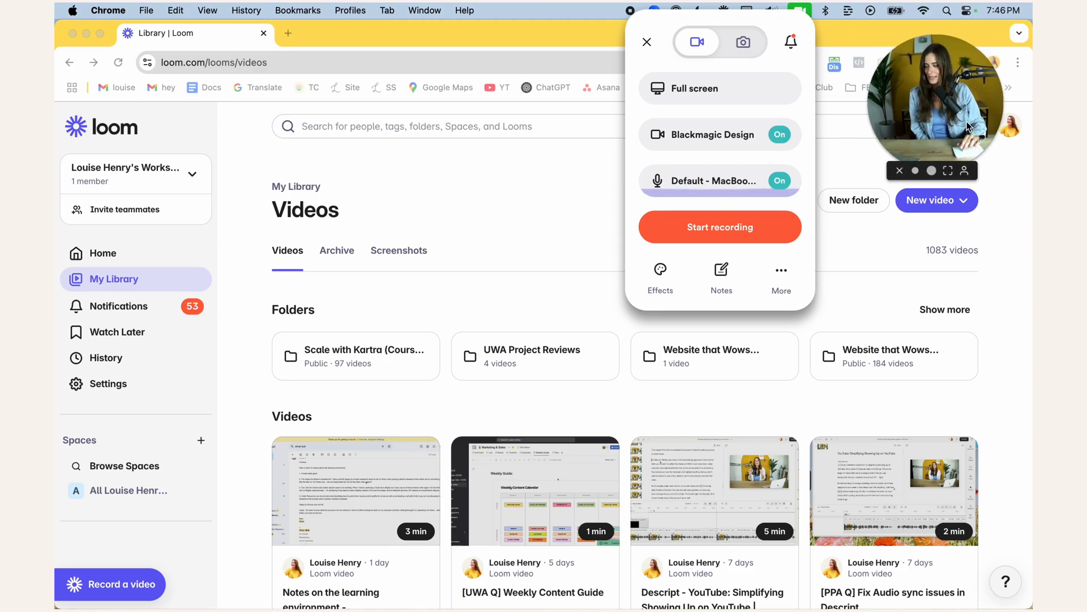
Apply the Minimal camera frame and Meeting canvas, then open and close speaker notes
click(663, 268)
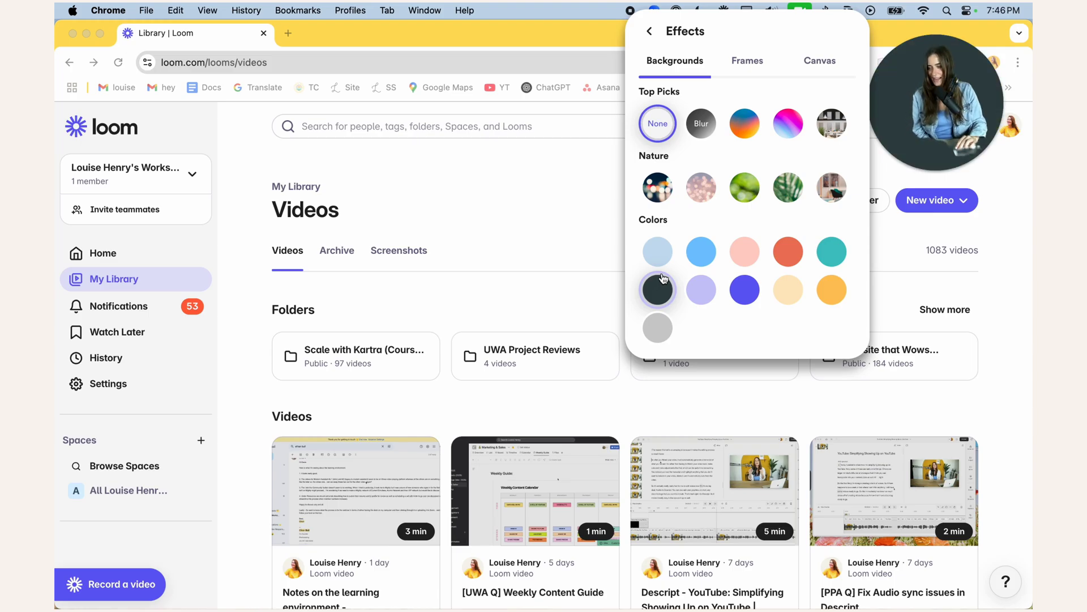
click(755, 61)
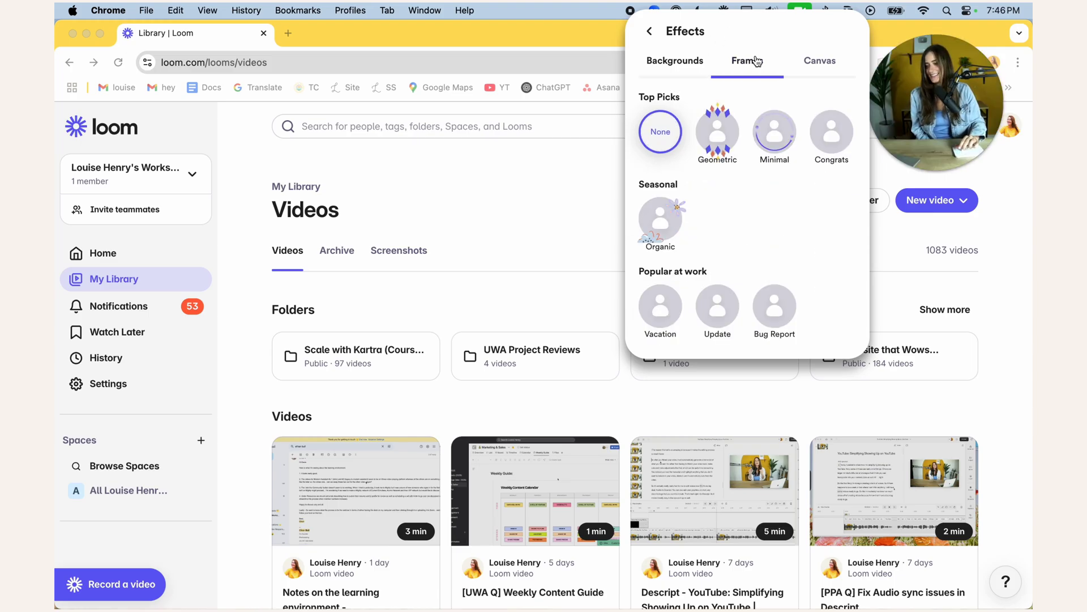
click(776, 139)
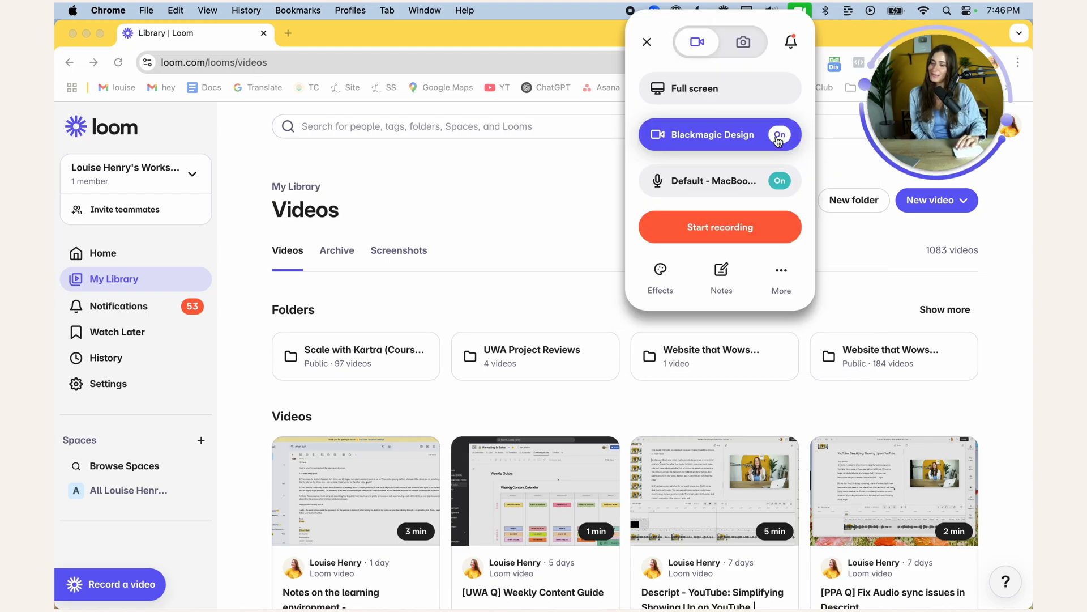
click(670, 283)
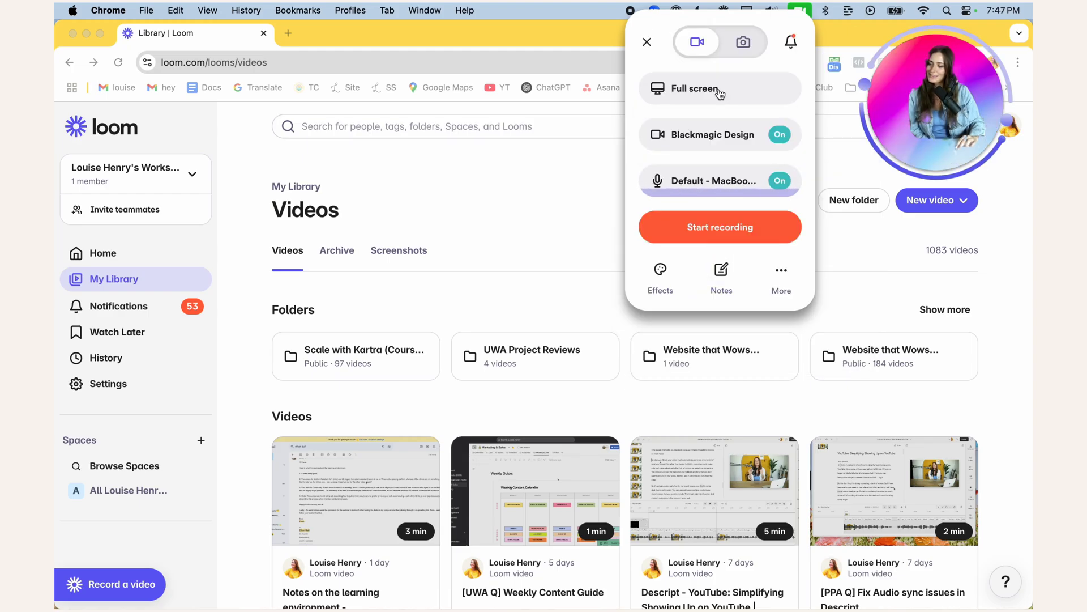
click(775, 124)
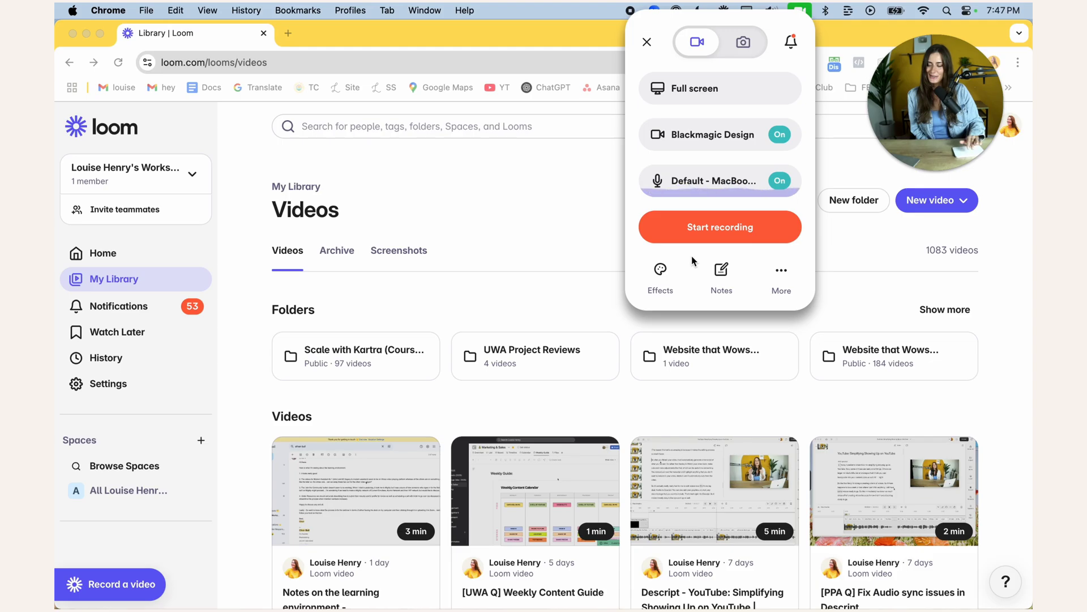
click(734, 278)
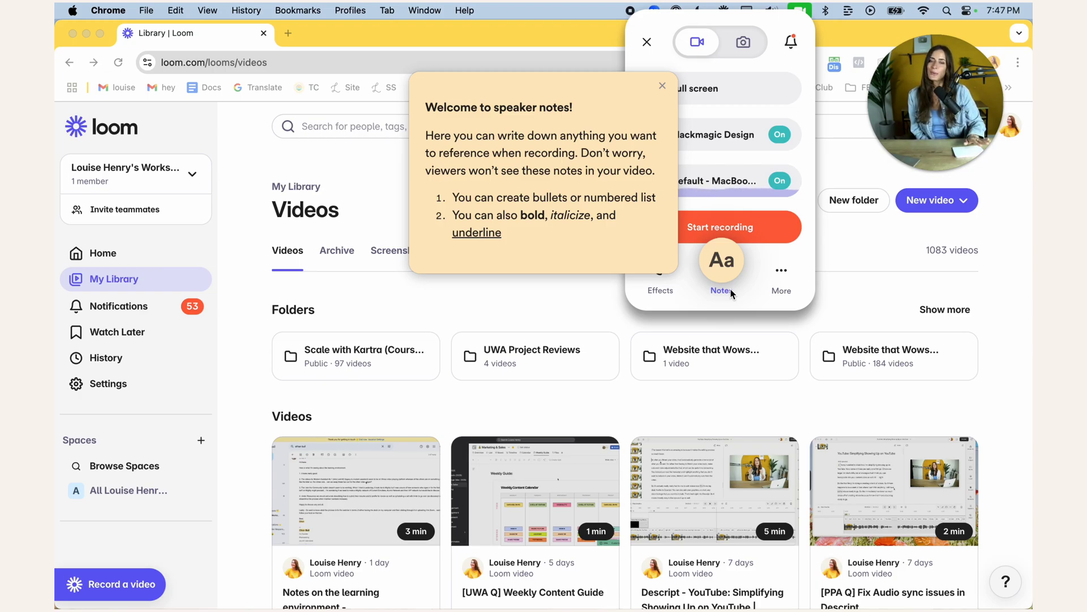
click(662, 86)
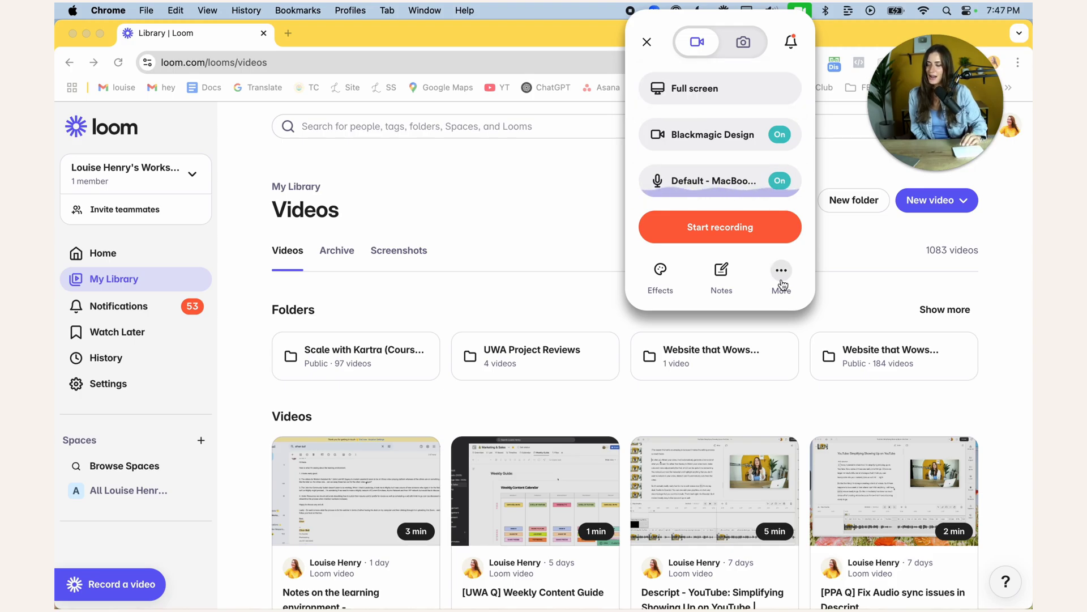
Record and stop the Loom video, then copy the 'Library | Loom - 5 February 2025' link
click(721, 237)
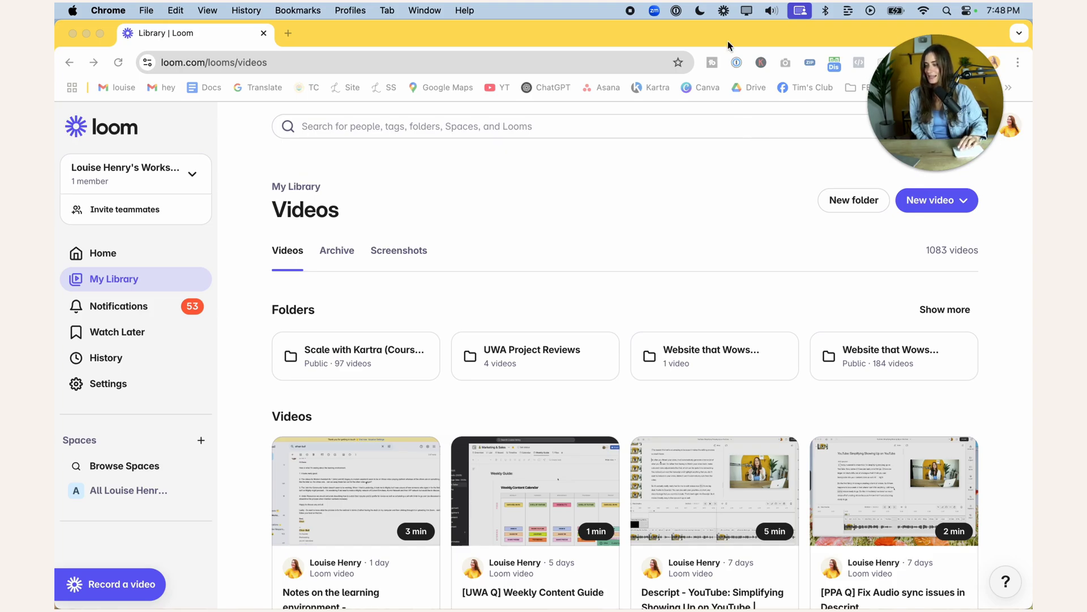
click(723, 12)
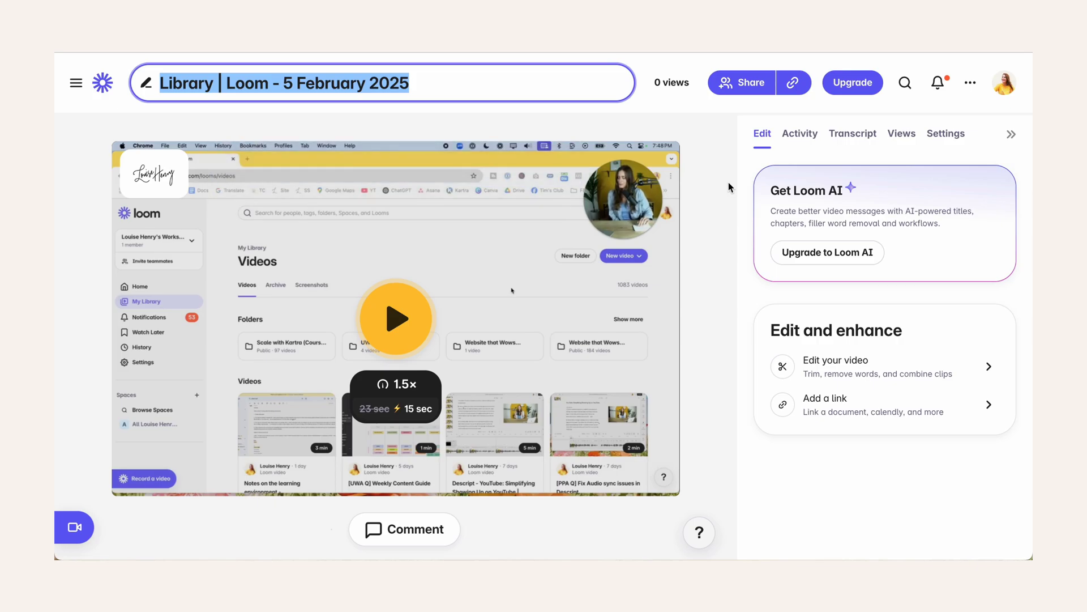
click(793, 83)
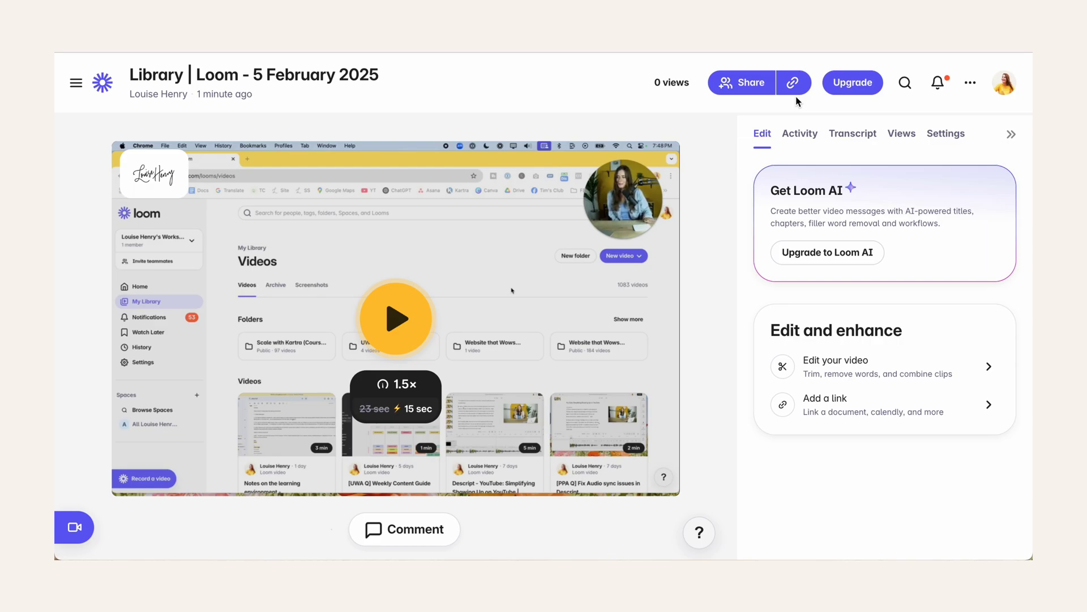
click(795, 86)
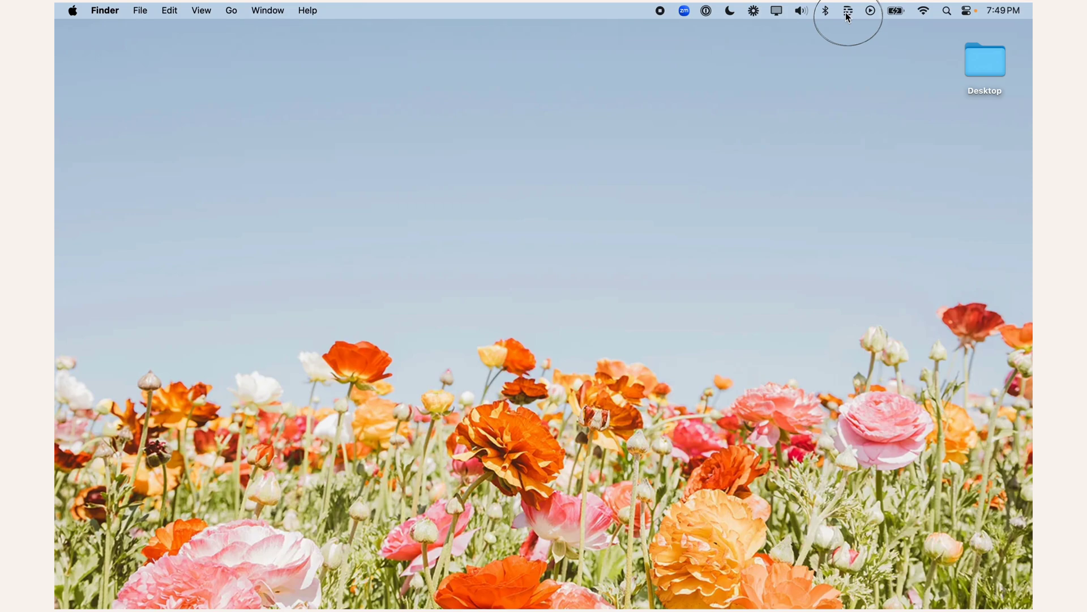
Set Descript's recorder to Screen mode with a circular camera preview in the lower right
click(848, 11)
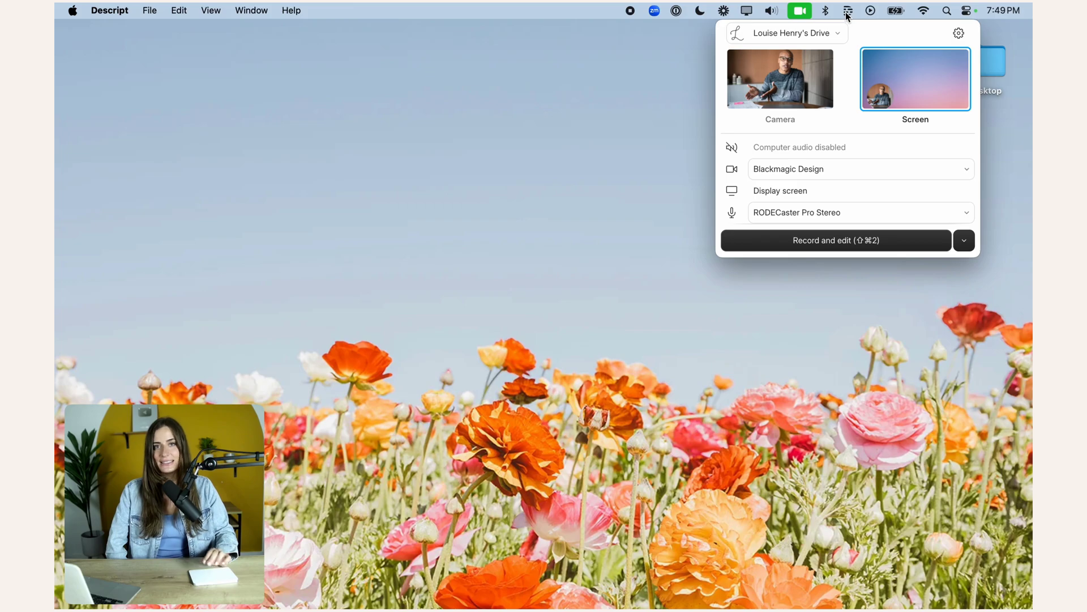
click(802, 99)
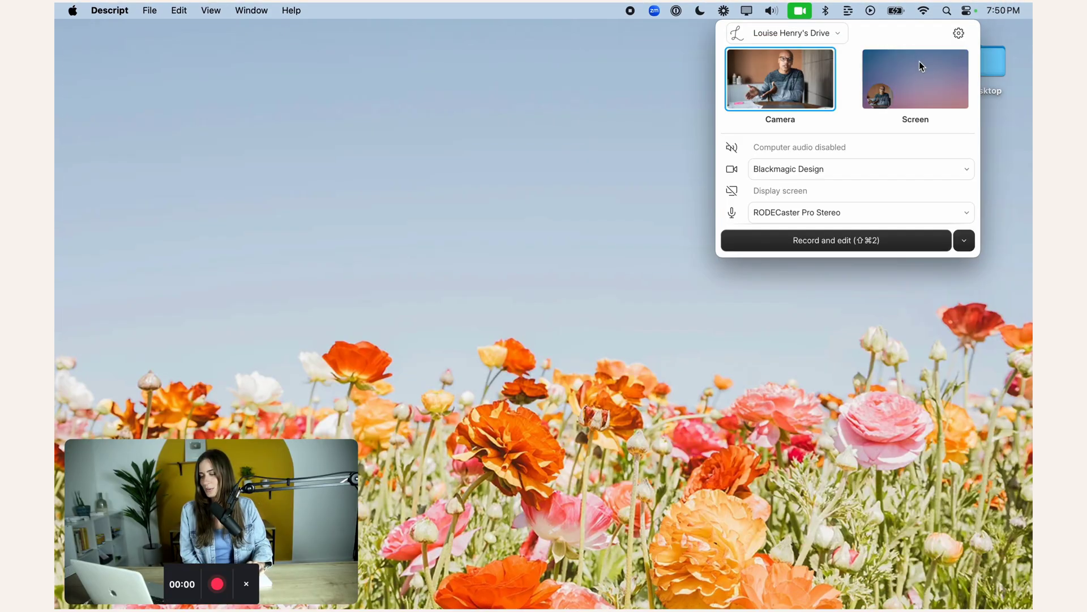
click(915, 75)
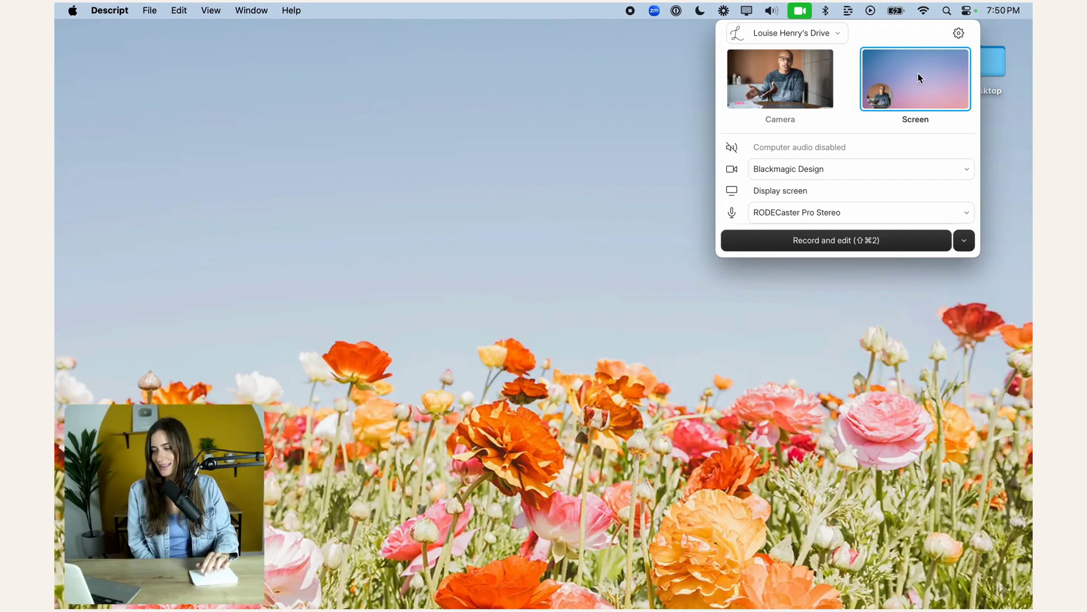
mouse_move(214, 515)
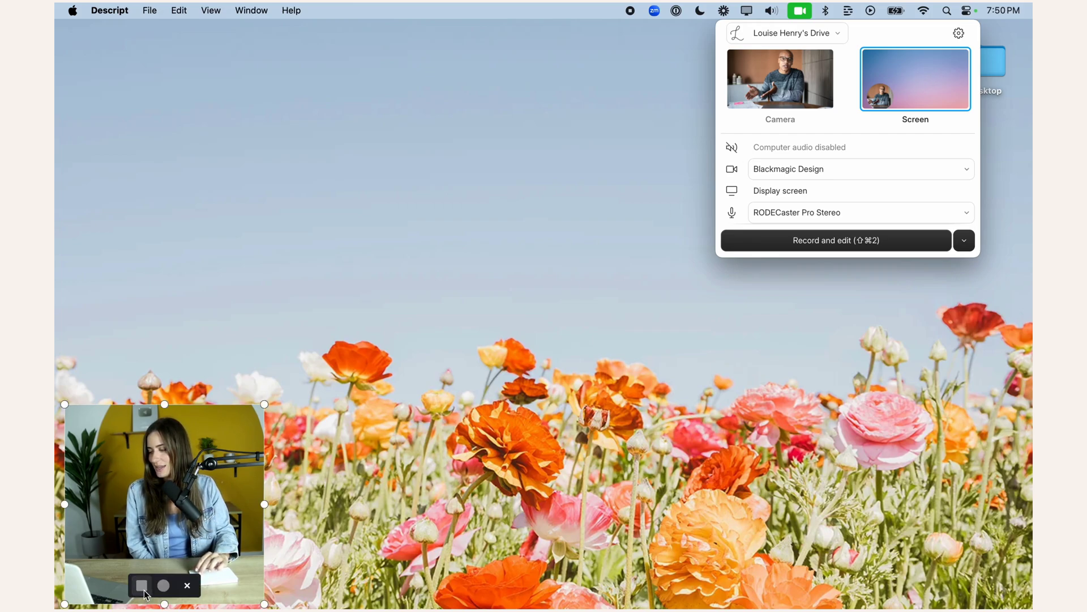
click(163, 585)
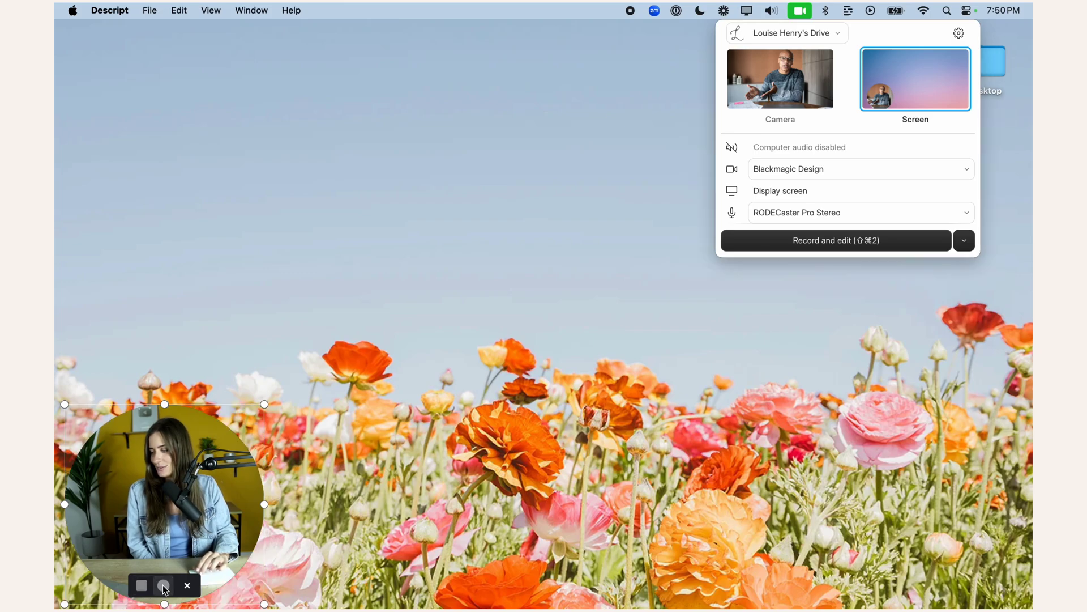
drag(209, 504, 948, 481)
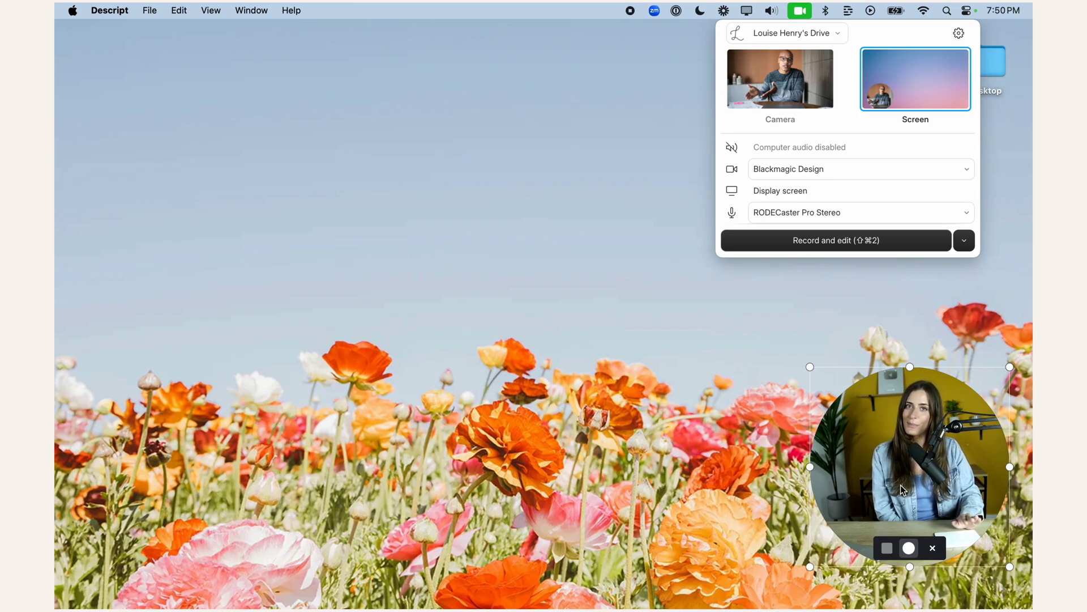
drag(901, 484, 880, 483)
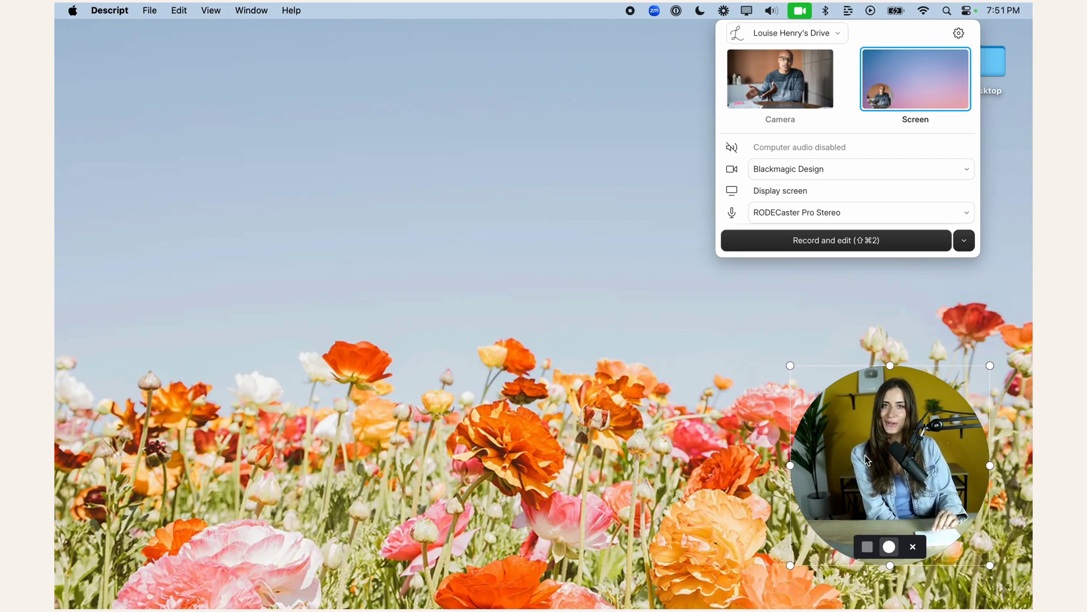
Record a full-screen clip into a new Finder project, then close the project window
click(830, 242)
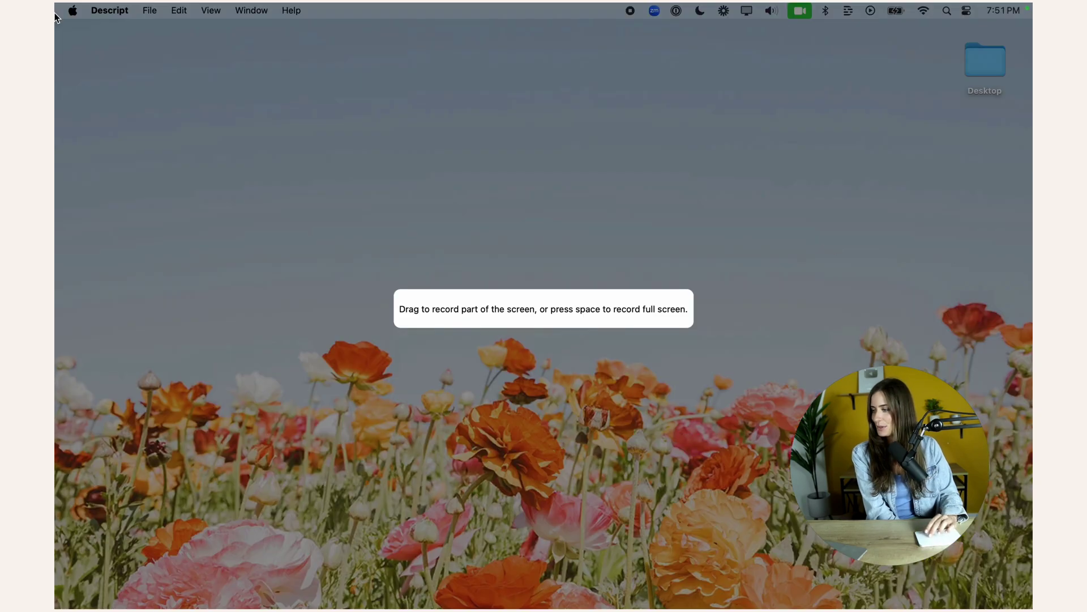
drag(57, 19, 1031, 609)
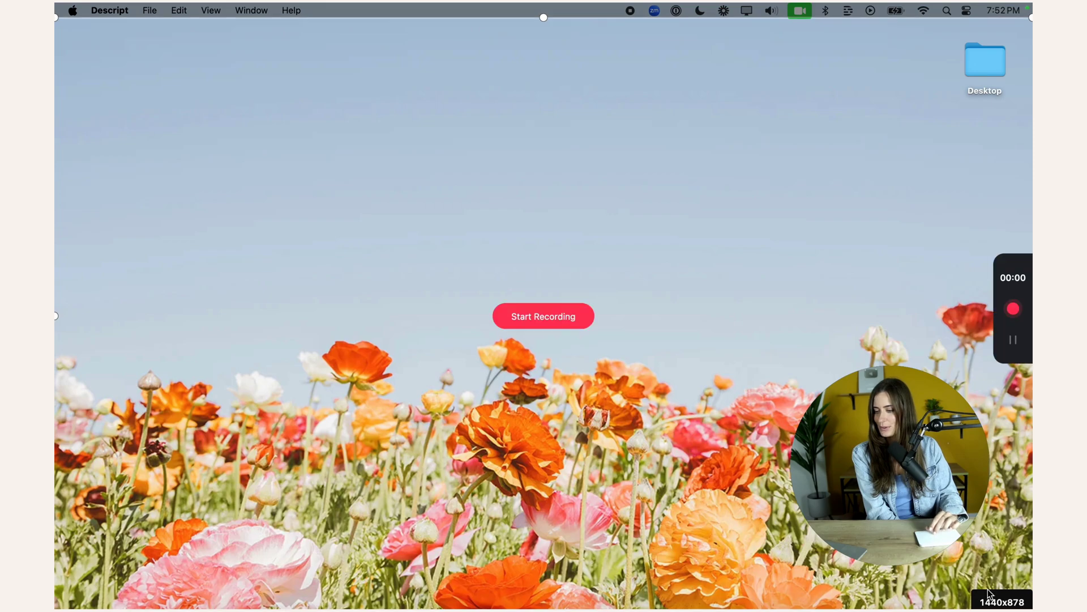
click(542, 322)
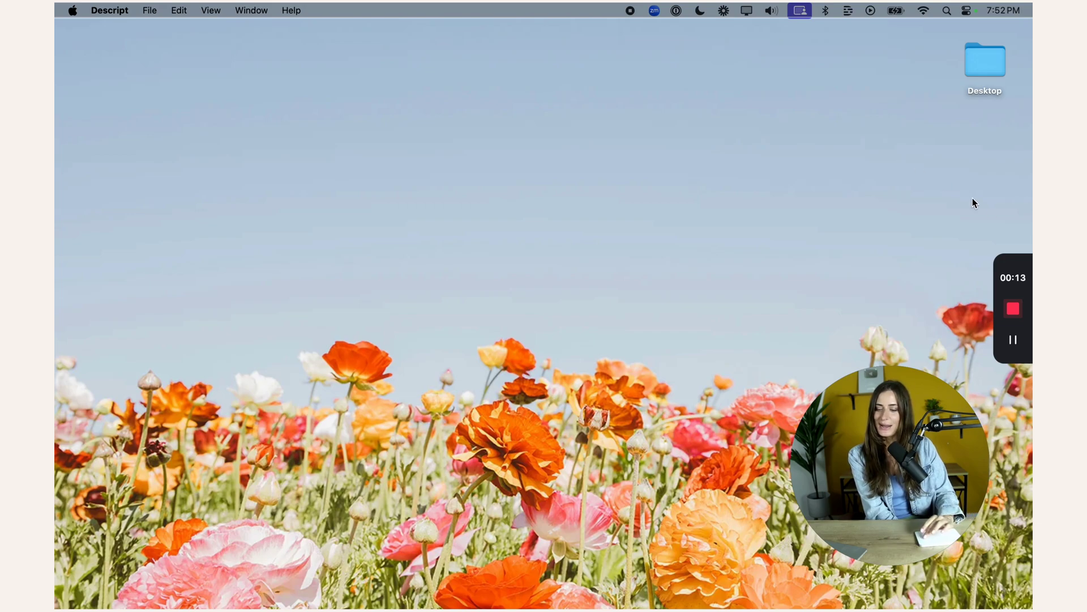
click(1014, 309)
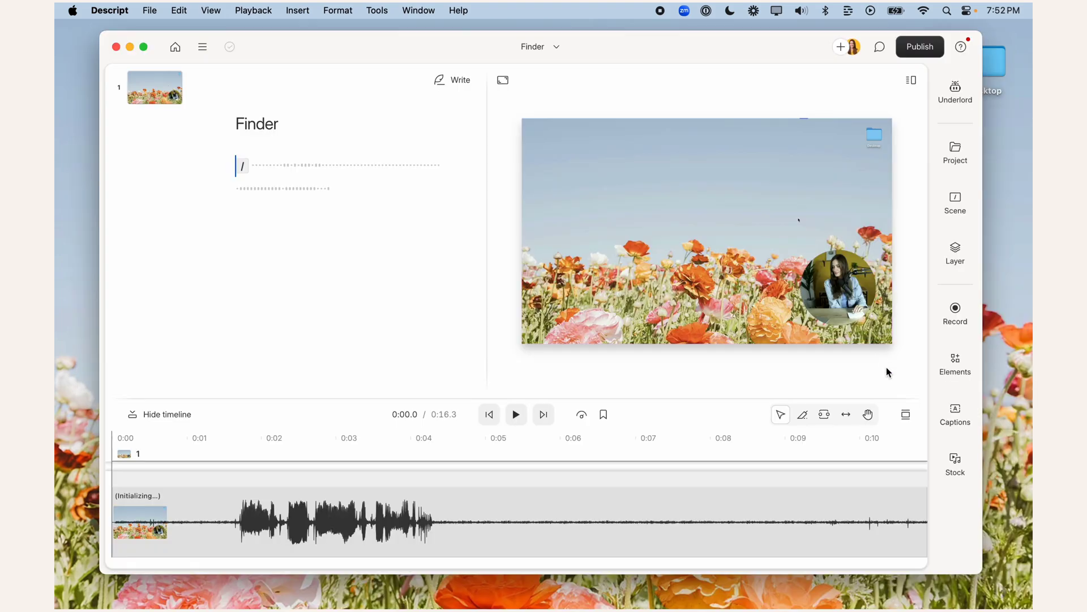
click(117, 47)
Switch Descript's recorder to Record and share and capture a short full-screen clip
click(849, 12)
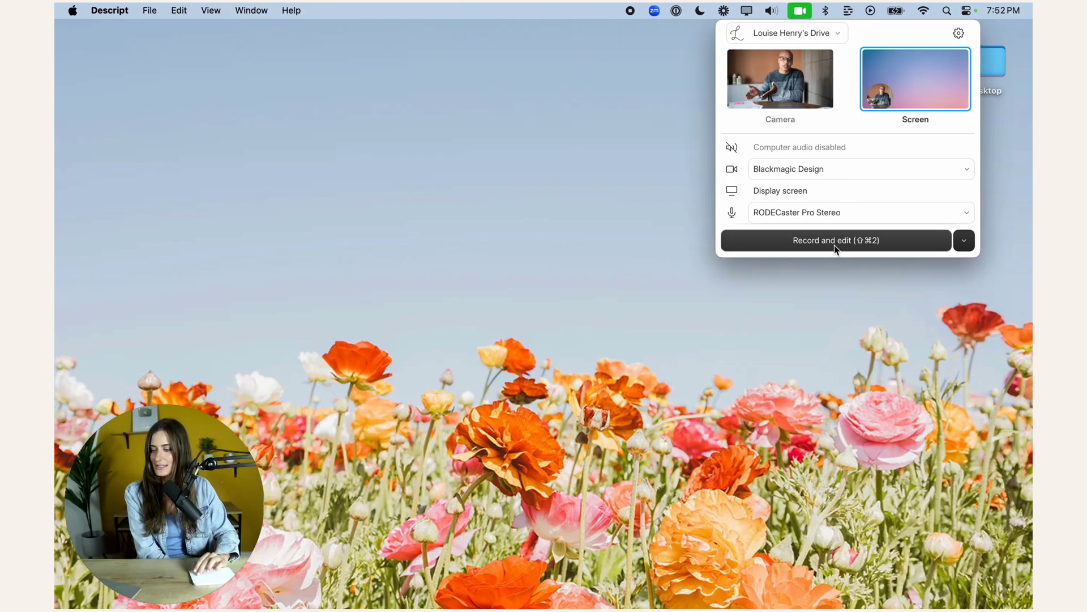
click(961, 241)
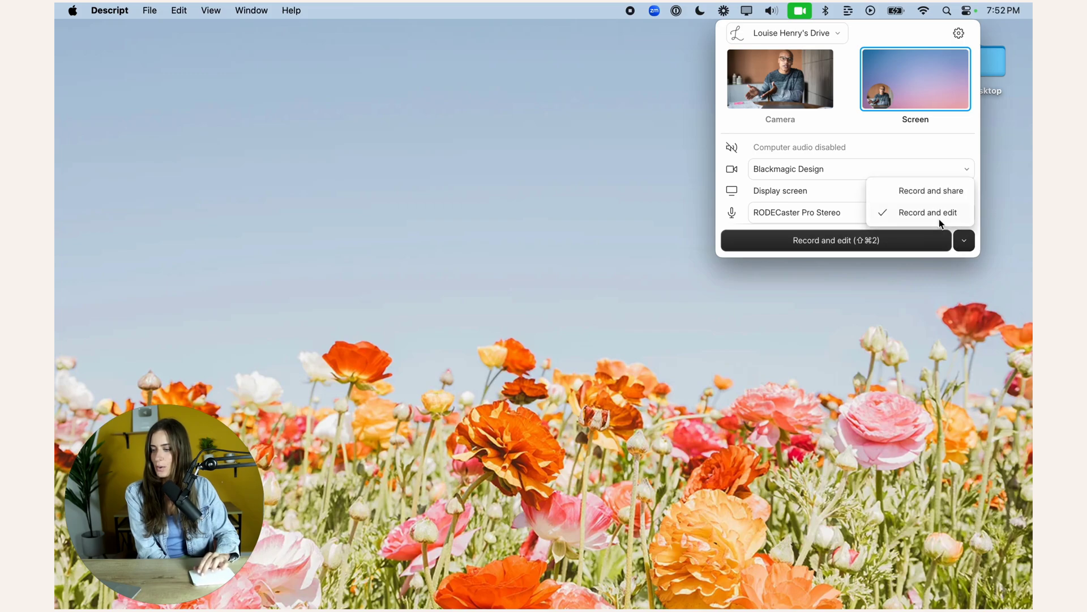
click(929, 189)
click(829, 247)
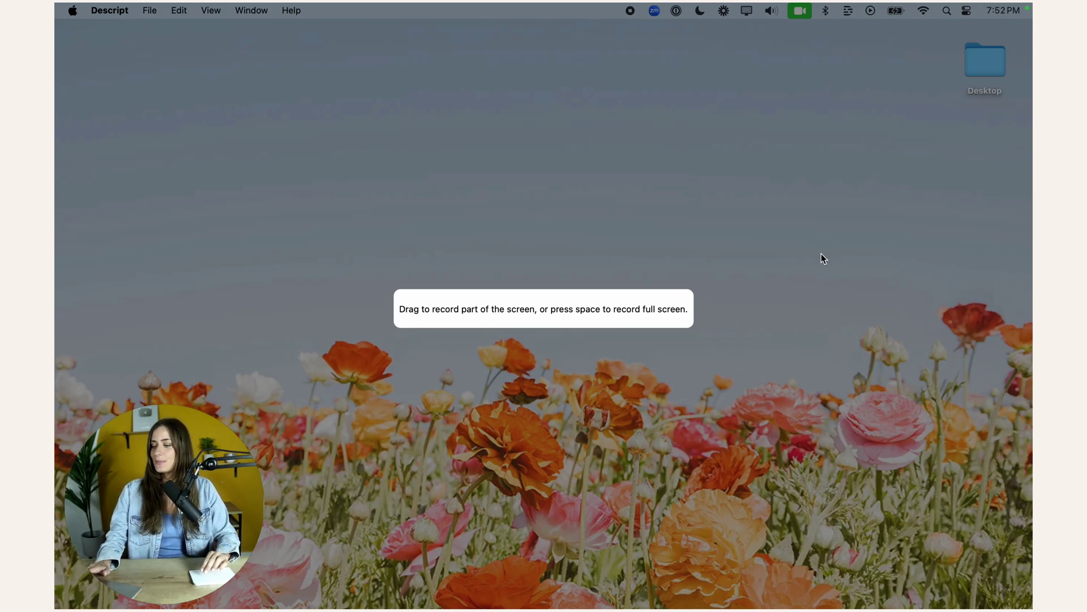
key(space)
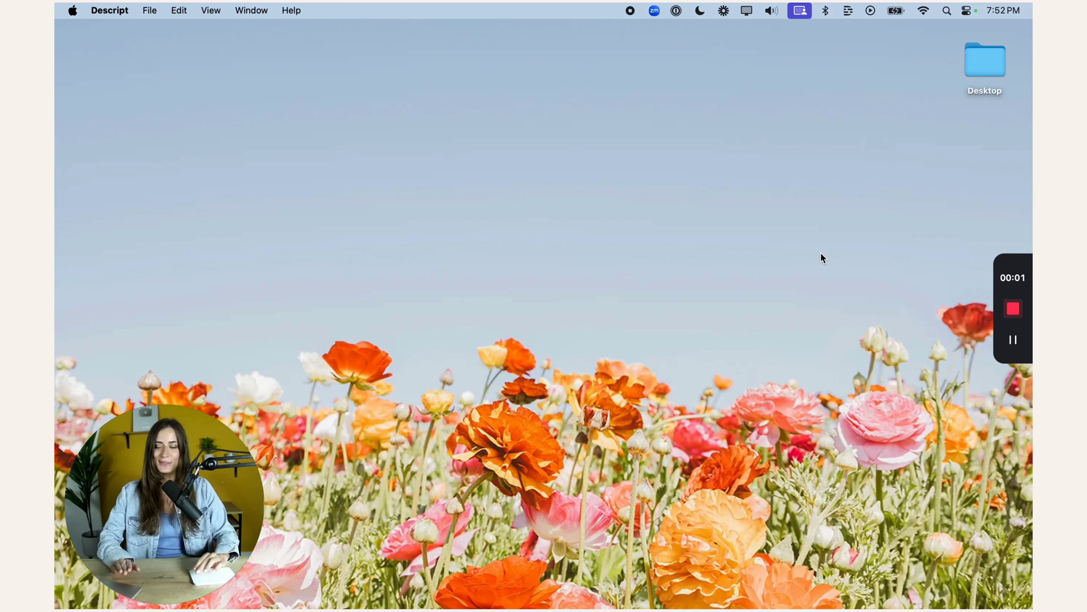
click(1013, 310)
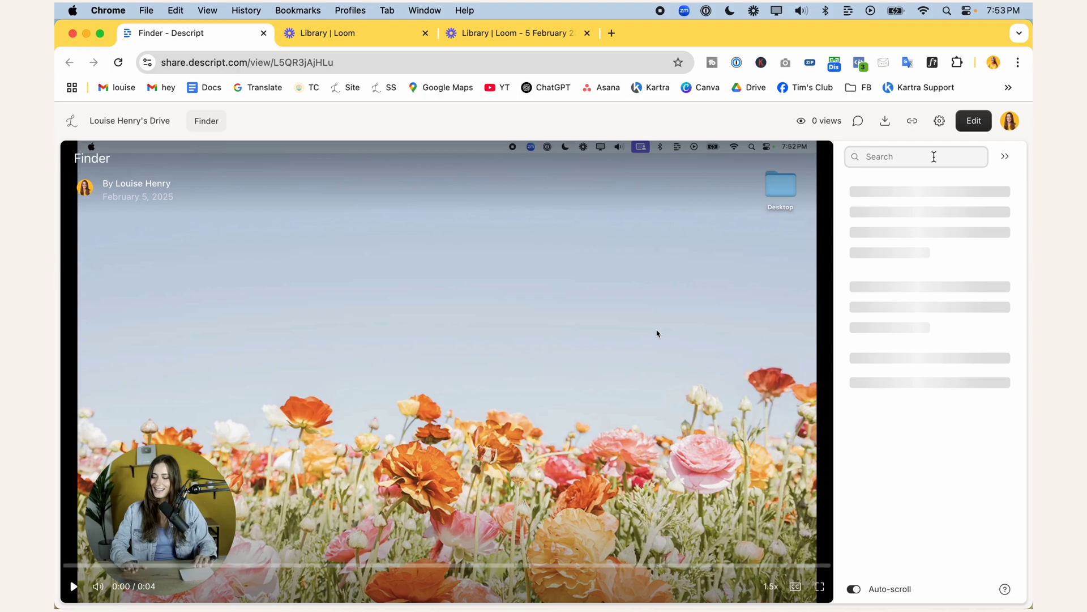
Copy the Finder recording's share link from Copy link & embed, then play the video
click(911, 126)
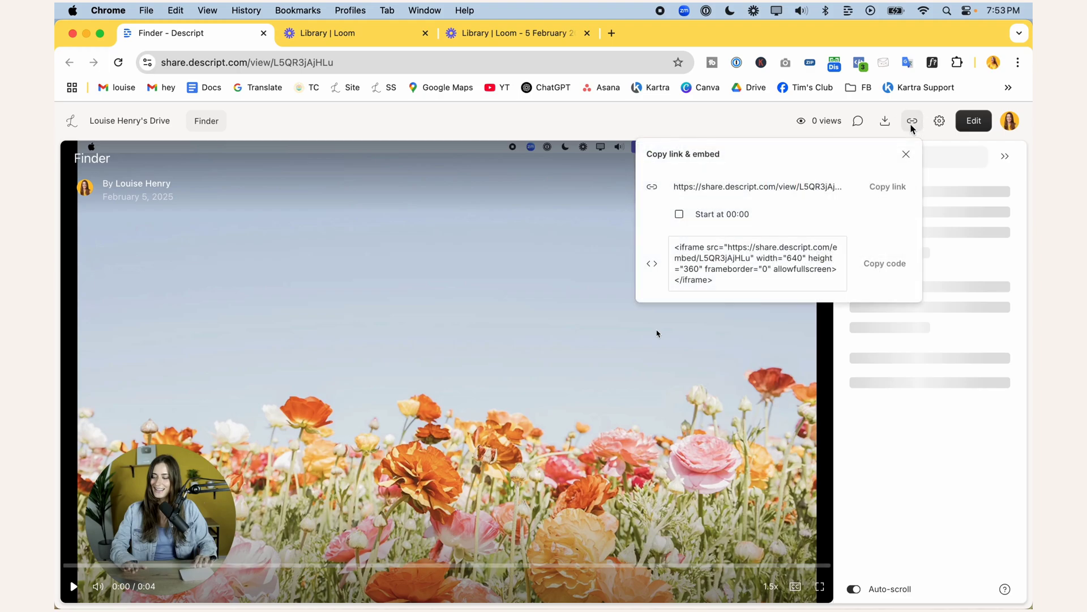
click(893, 190)
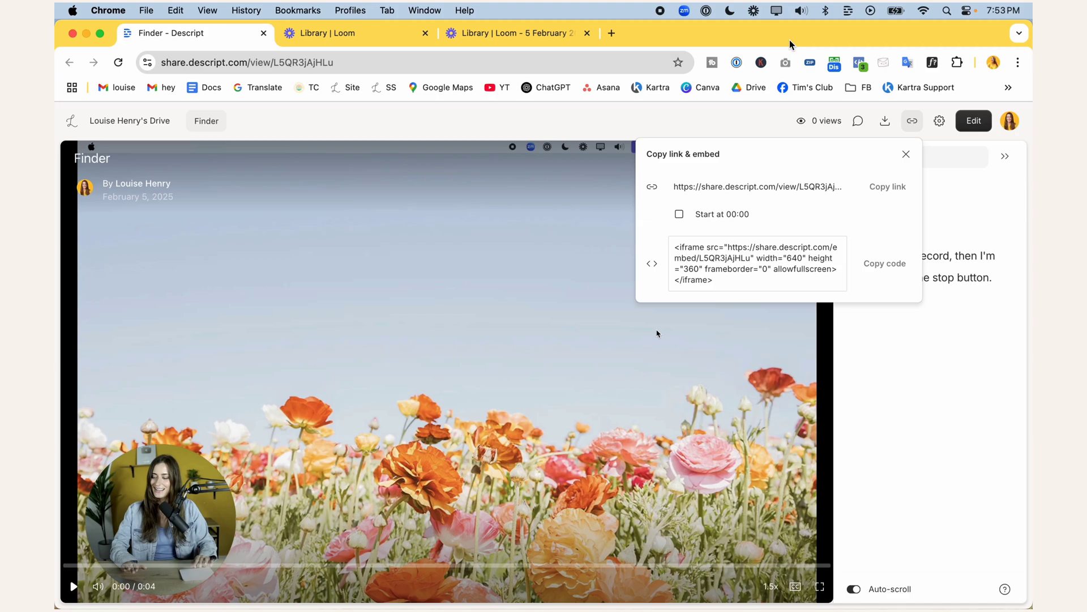
click(657, 333)
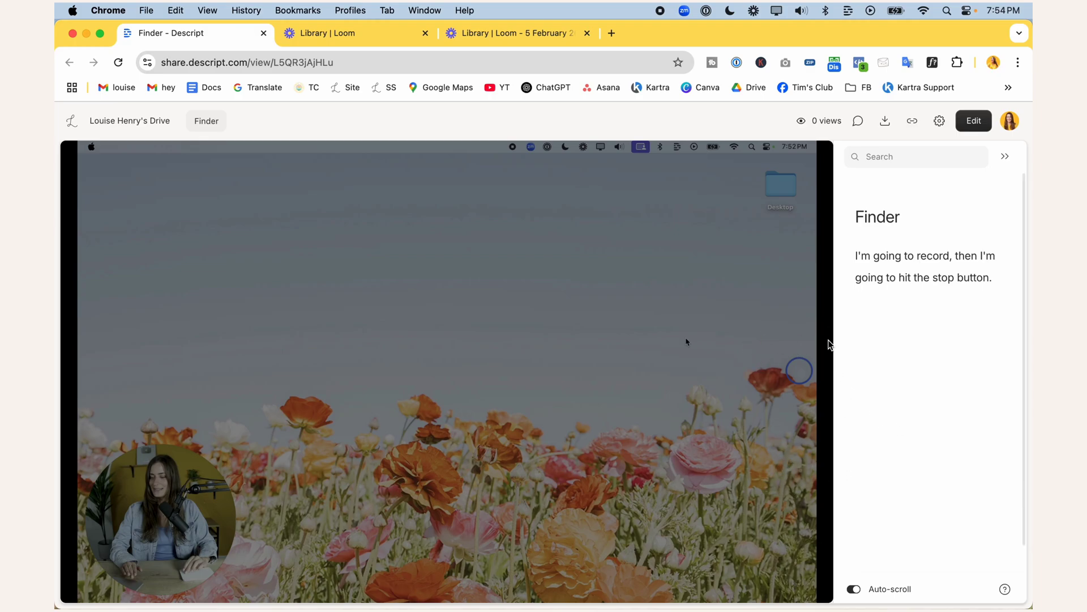
Open the Loom recorder with Super+Shift+L and browse its recorder and quick settings
key(super+shift+l)
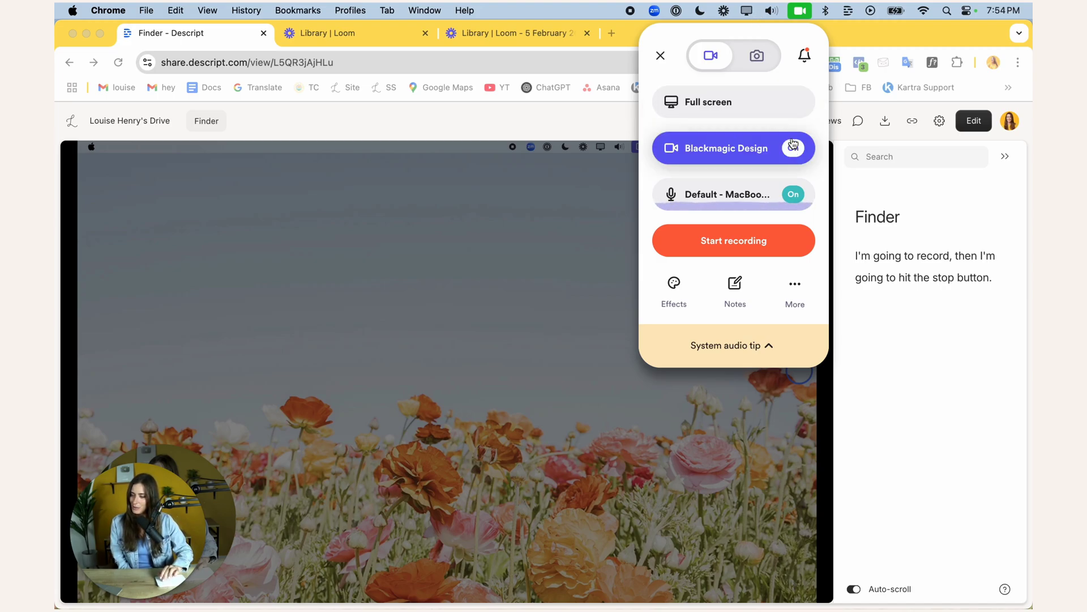
click(674, 286)
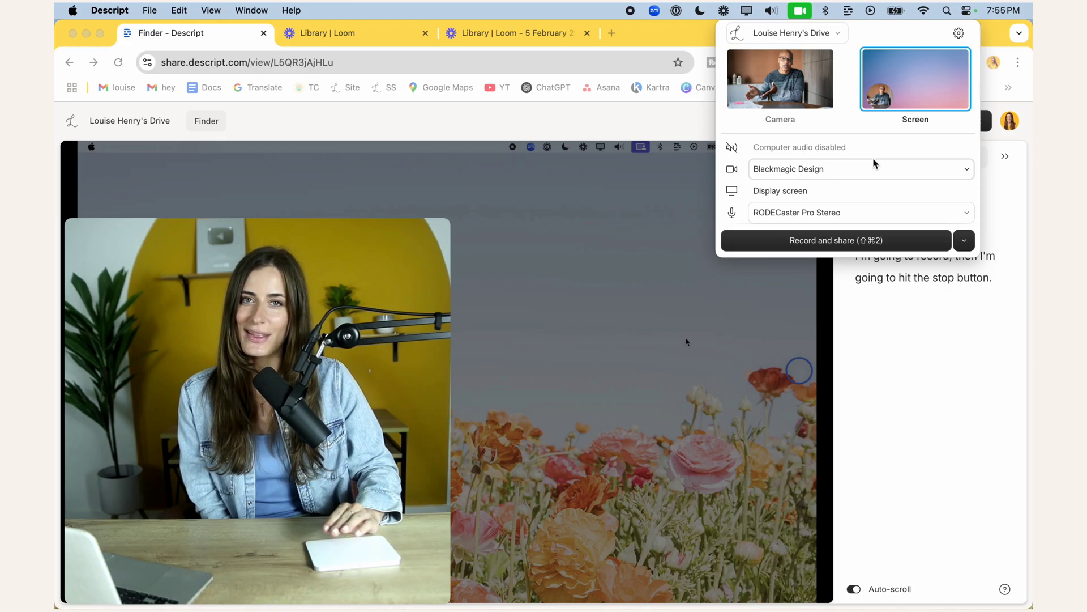
click(958, 34)
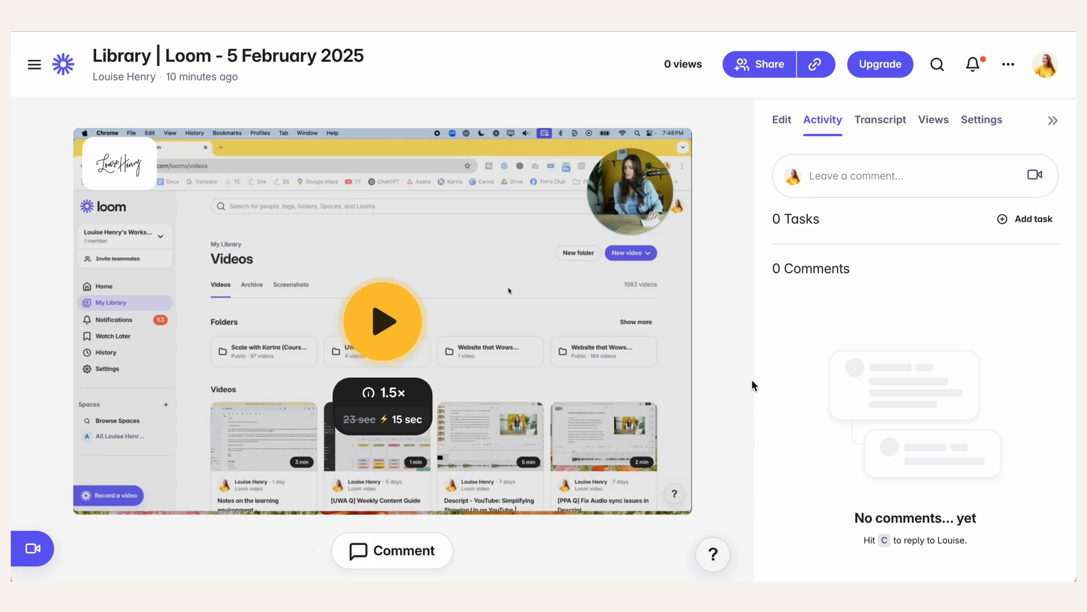
Open the video in Loom's editor and delete the 0:10 sentence 'I could actually turn that on.'
click(785, 121)
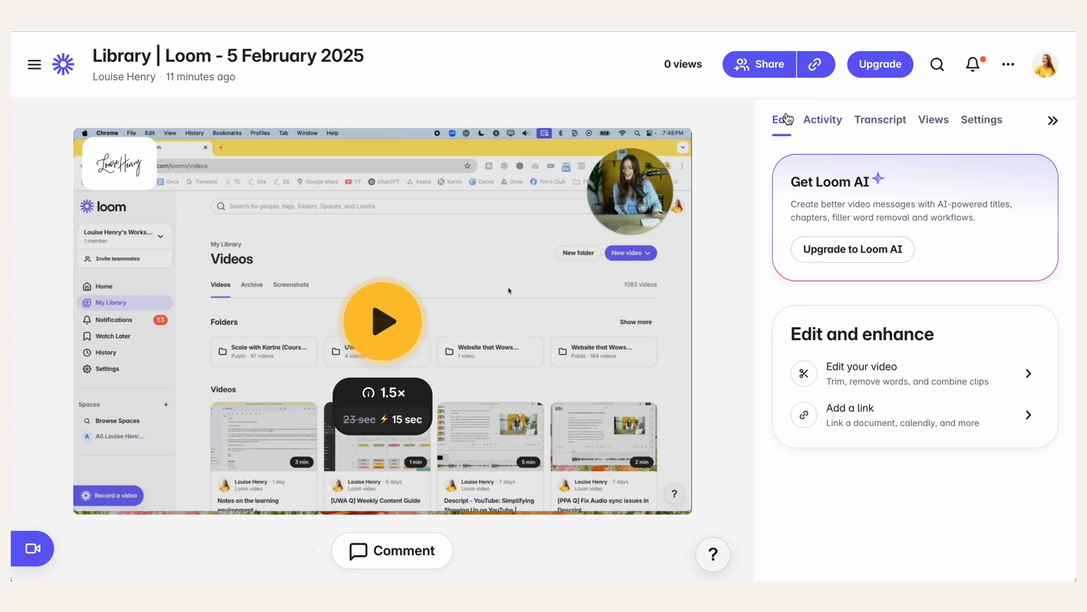
click(898, 379)
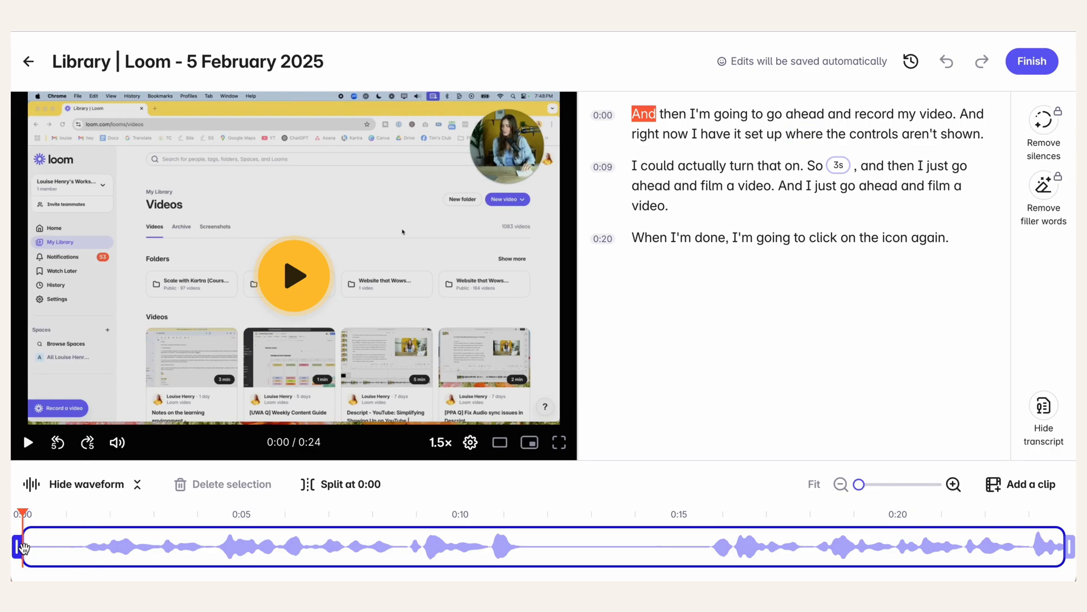
click(806, 168)
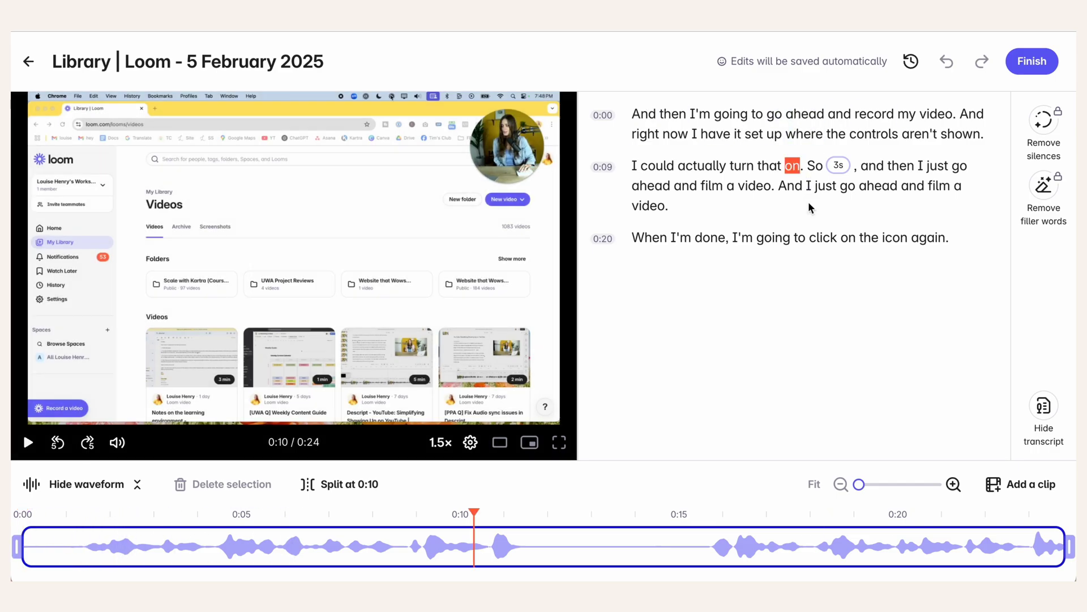
drag(806, 168, 623, 165)
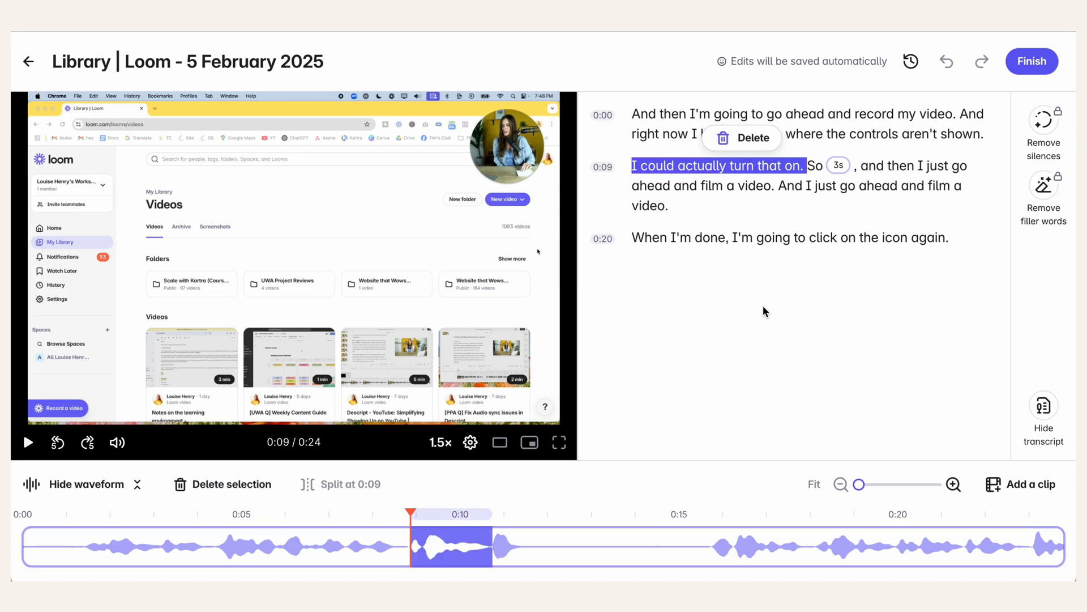
key(Delete)
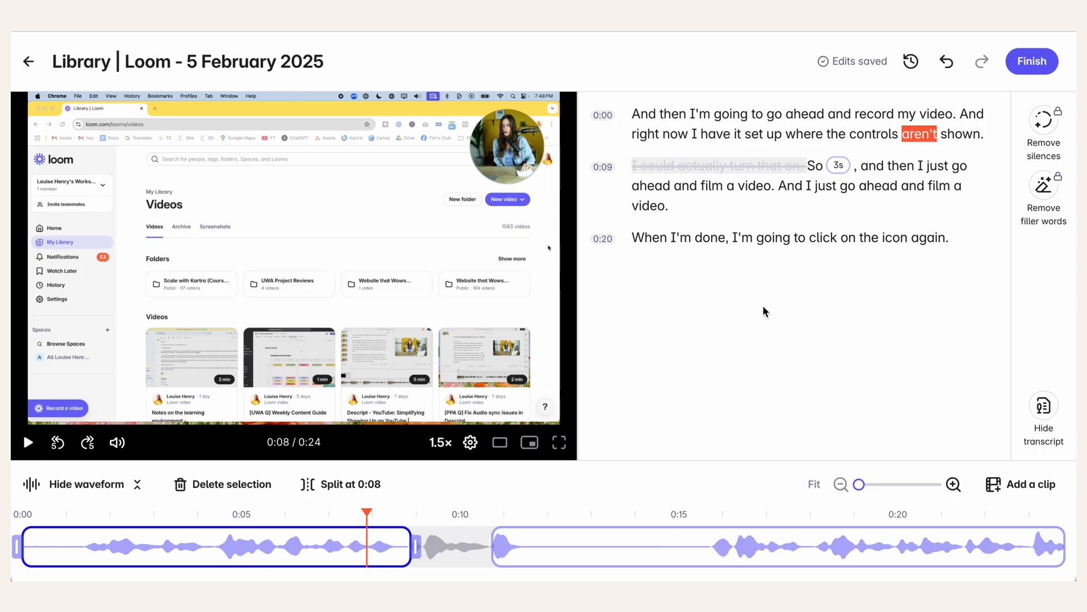
Split the clip after the cut at 0:12 and delete the 0:12–0:15 piece
click(518, 546)
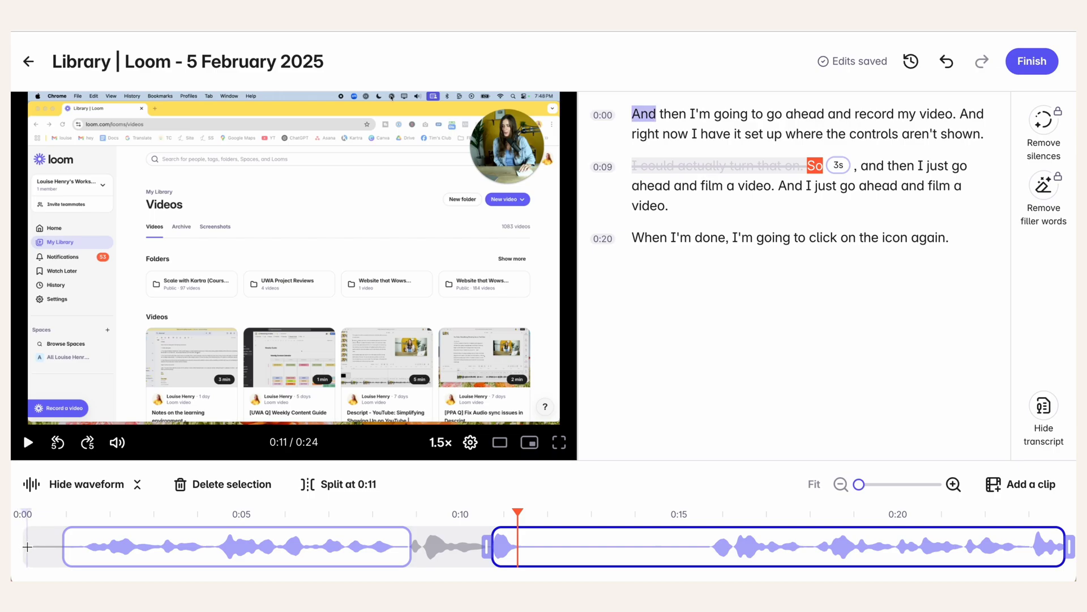
click(66, 548)
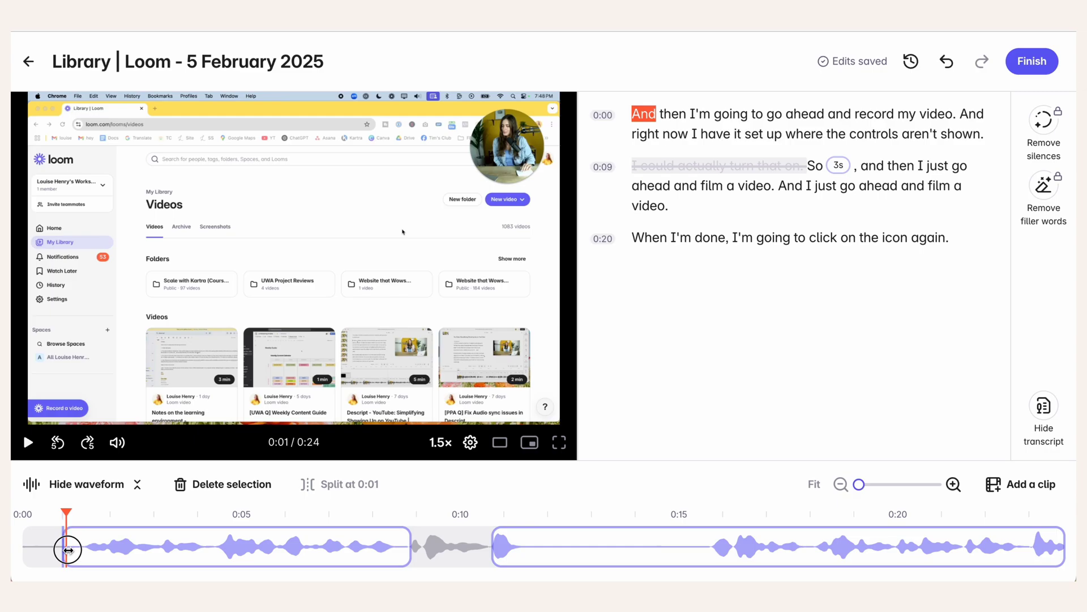
click(68, 550)
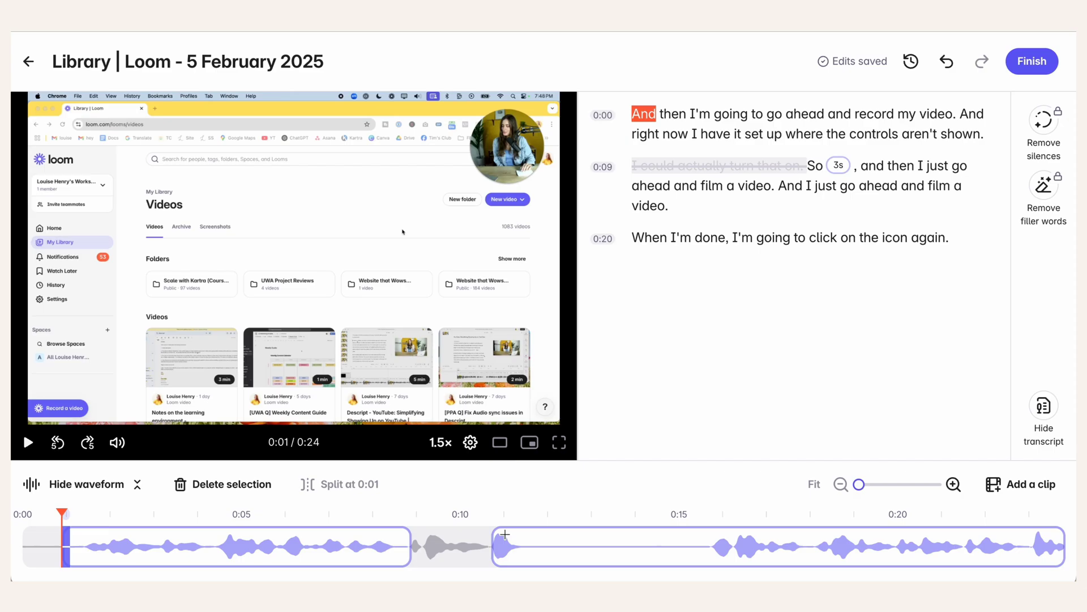
click(569, 547)
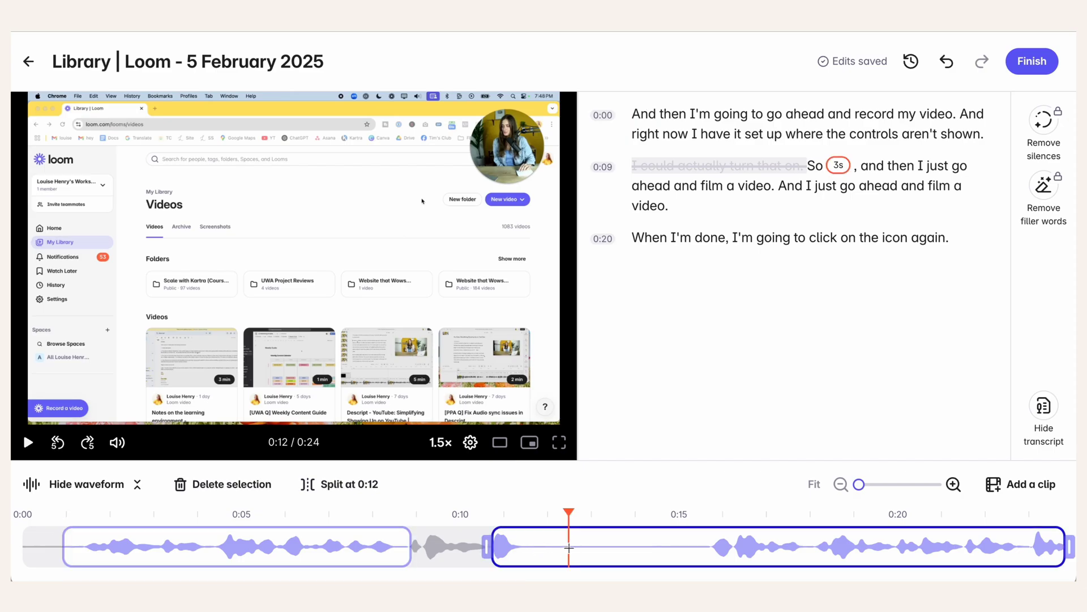
click(347, 483)
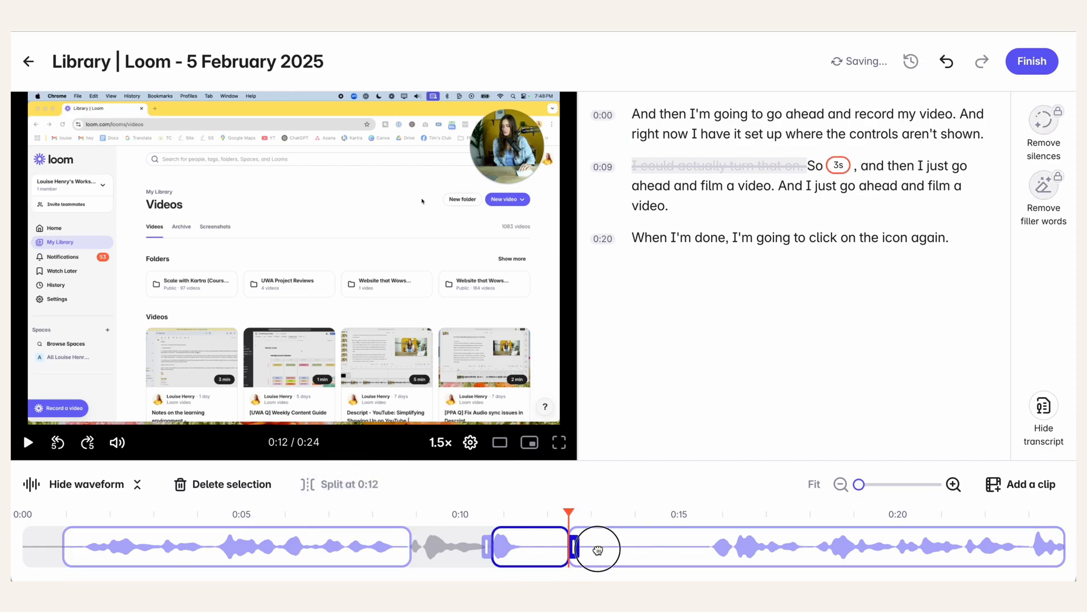
click(627, 554)
key(Delete)
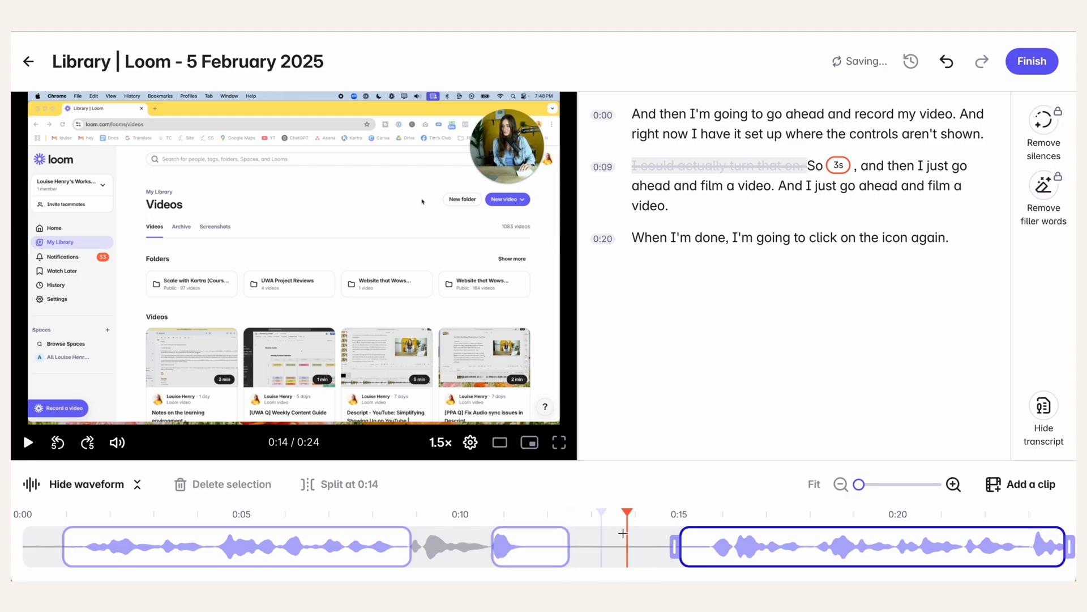
click(668, 511)
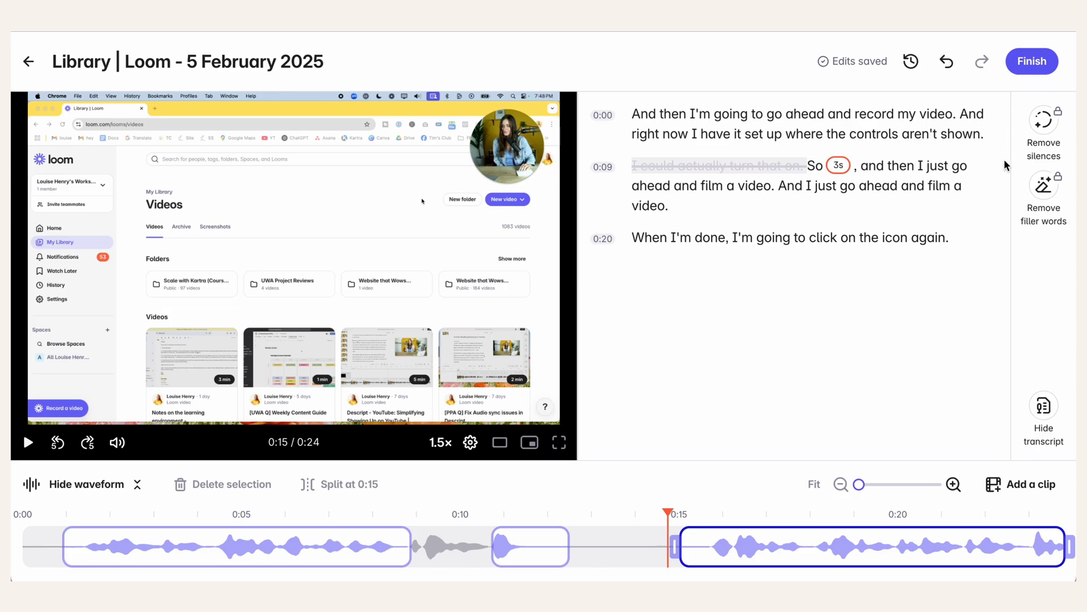
mouse_move(1044, 121)
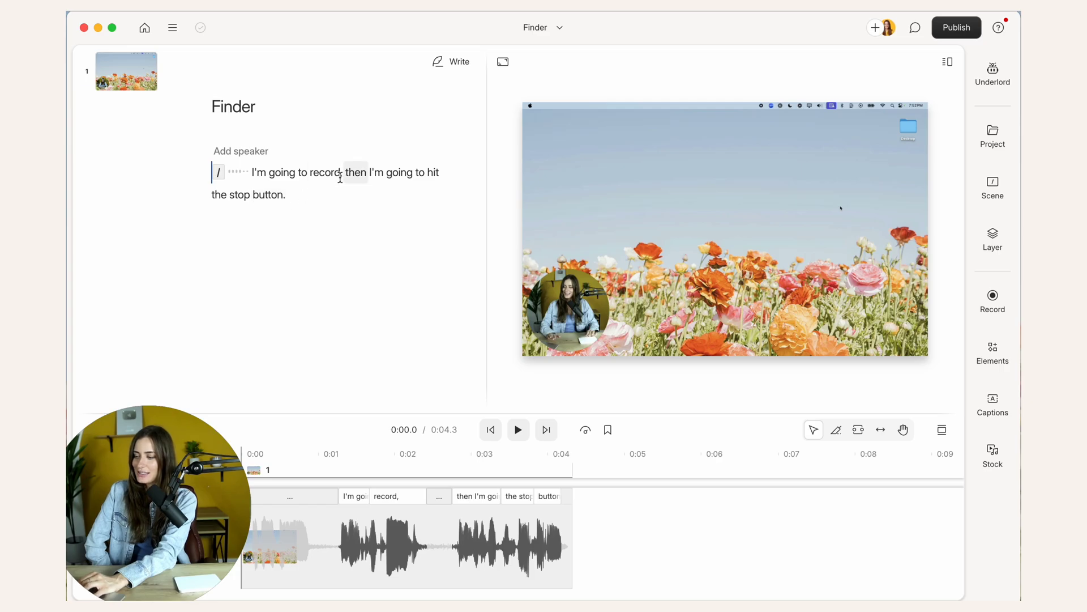
Delete "I'm going to record," from the transcript and play back the 2.8-second clip
drag(339, 175, 252, 173)
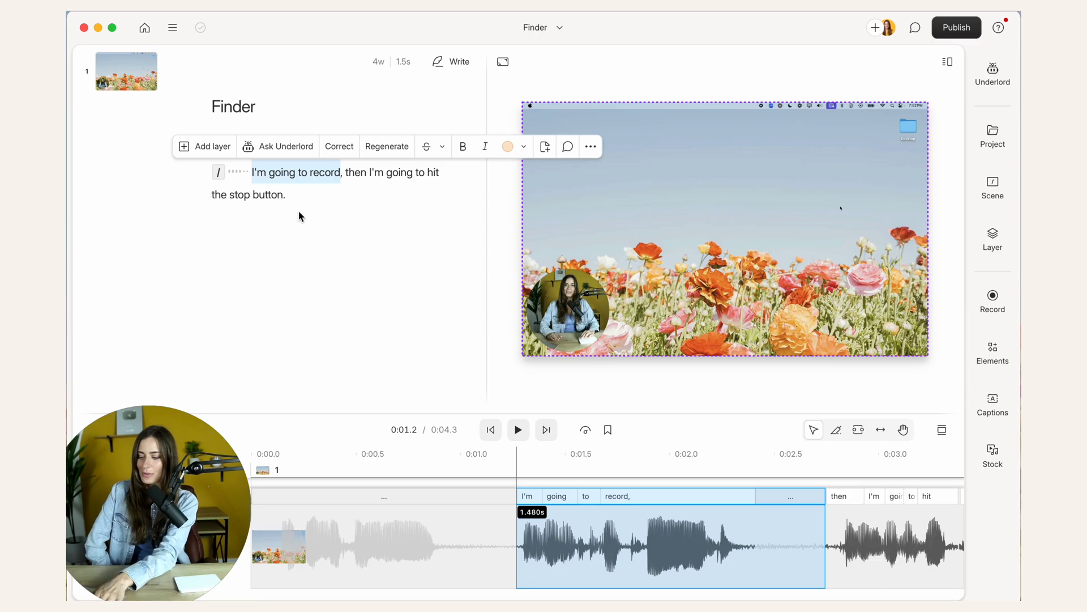
key(BackSpace)
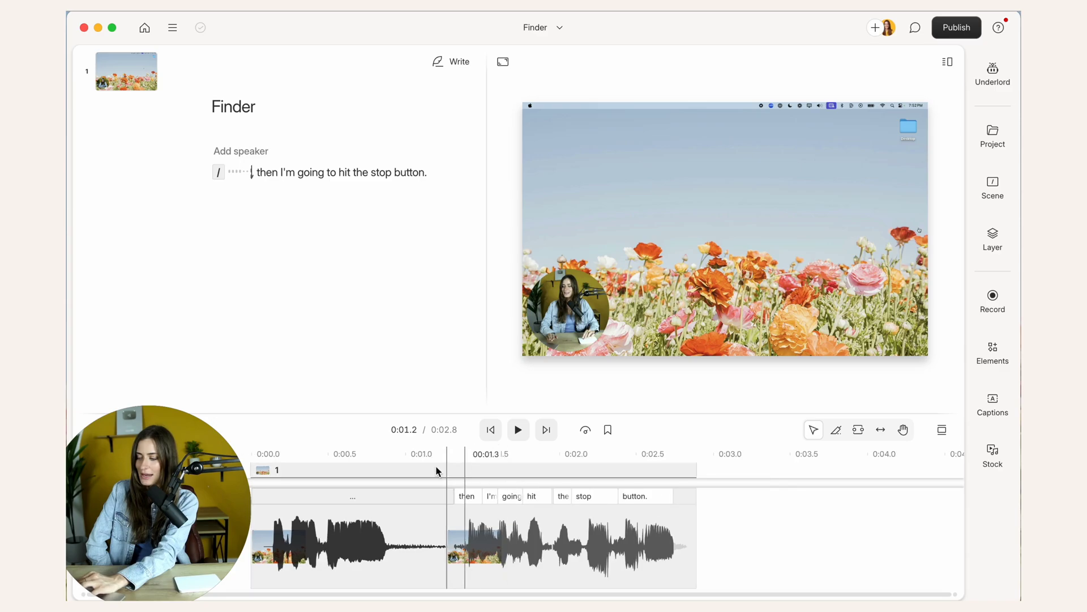
click(403, 464)
key(space)
key(space)
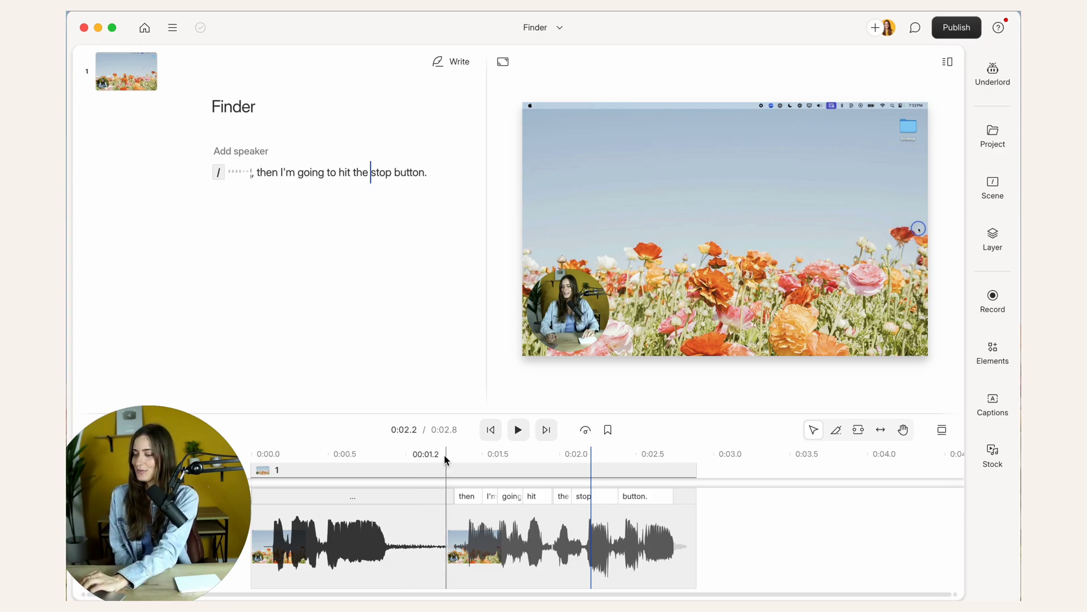
Enlarge the timeline area, lower the clip track, and move playback to just before "then"
drag(576, 414, 576, 342)
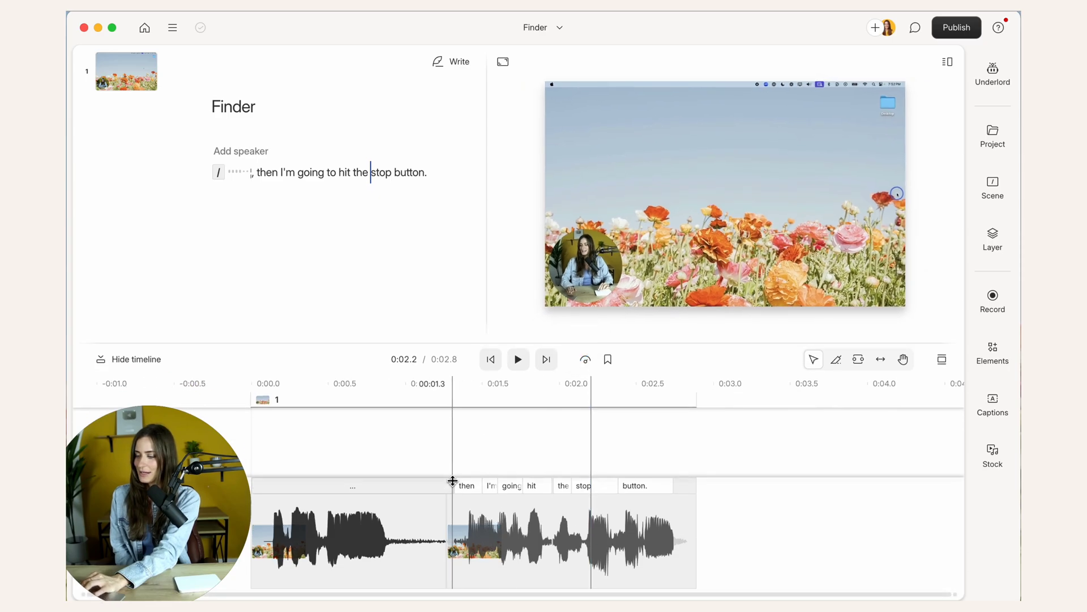
drag(464, 478, 495, 495)
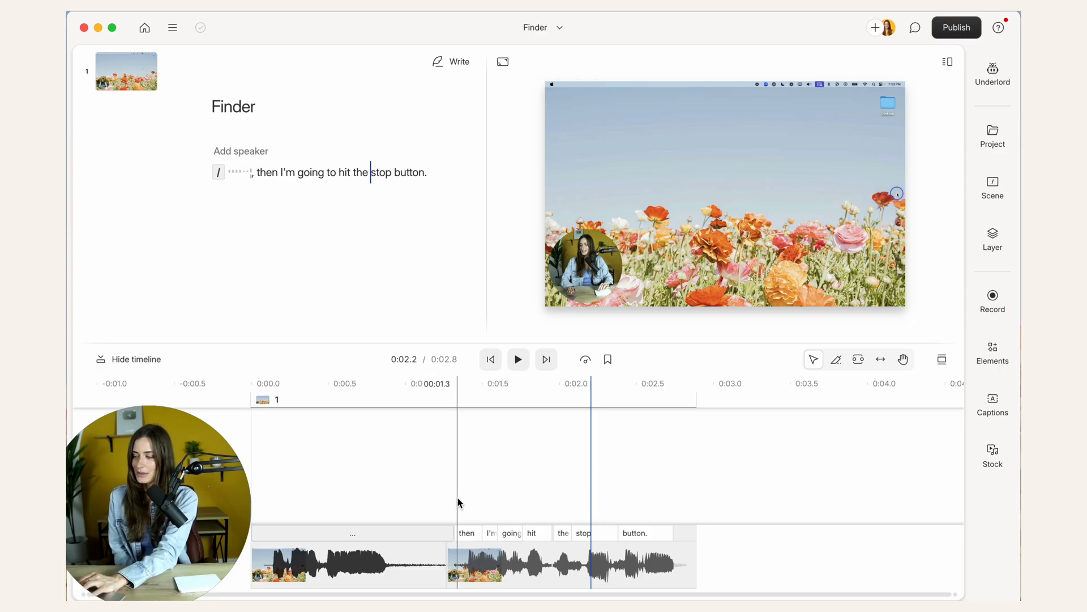
click(475, 471)
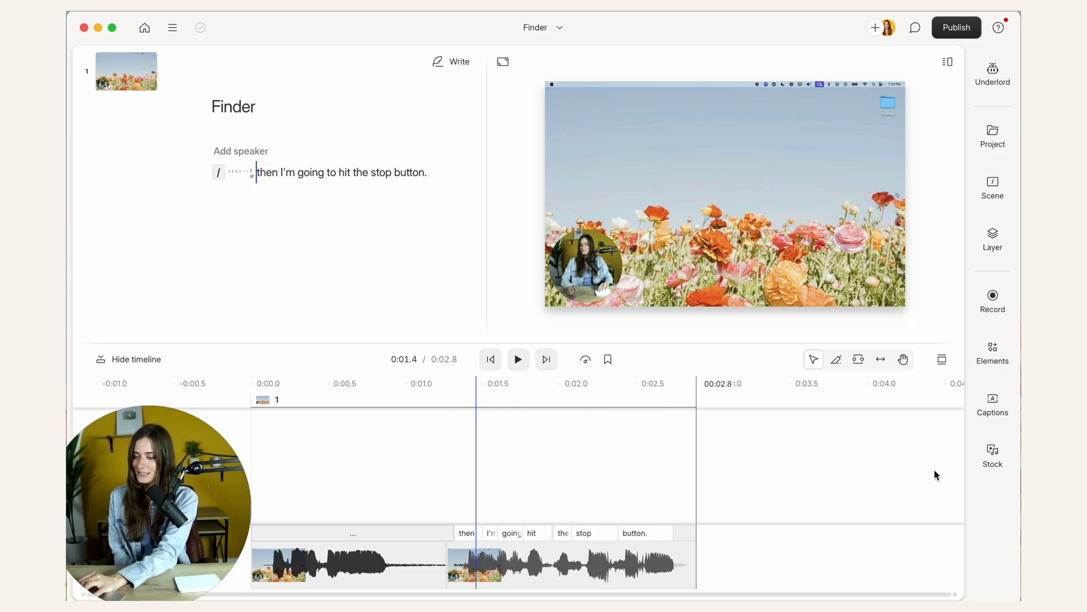
Apply the Typewriter caption style to all scenes and preview the captions playing
click(986, 424)
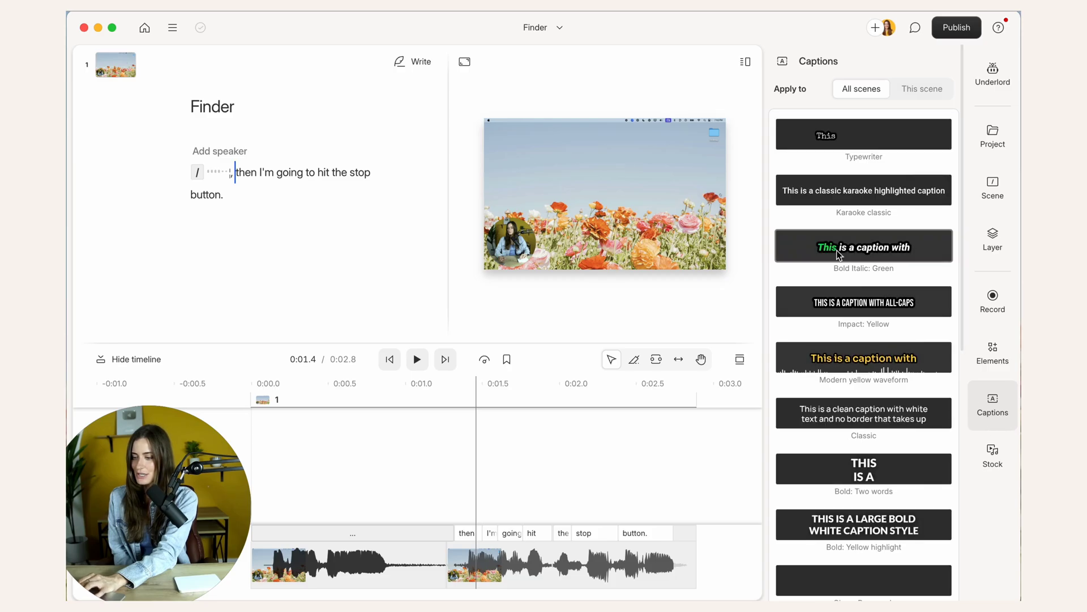
click(851, 146)
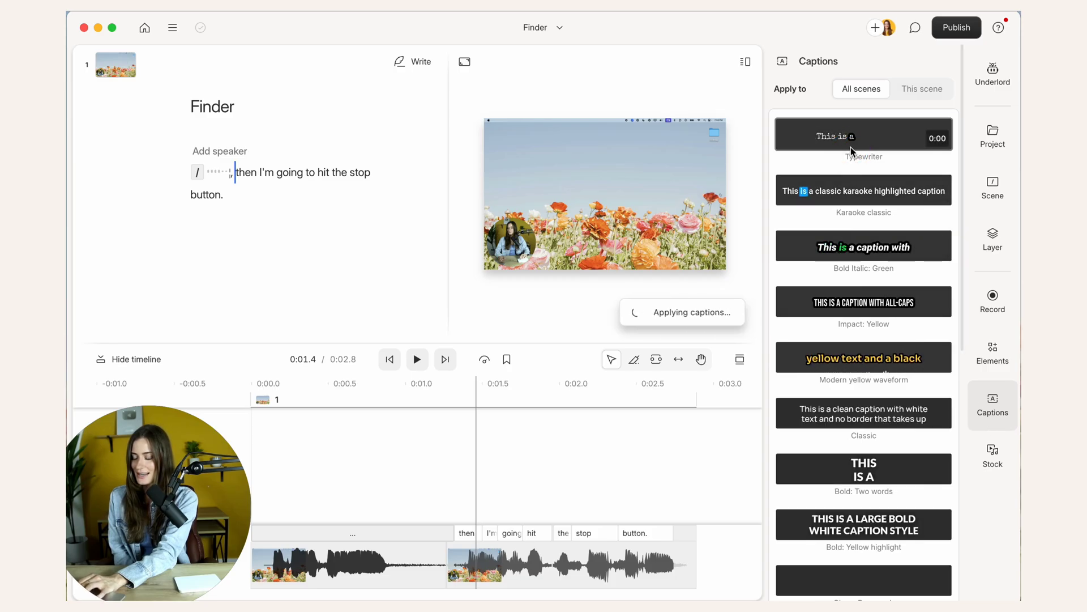
key(space)
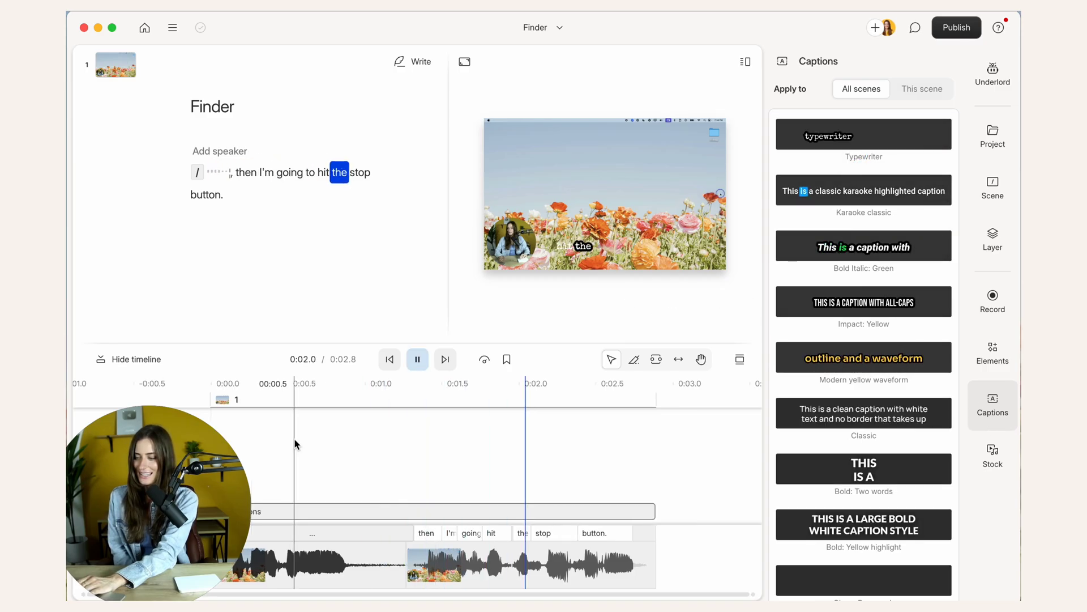
click(295, 440)
click(400, 451)
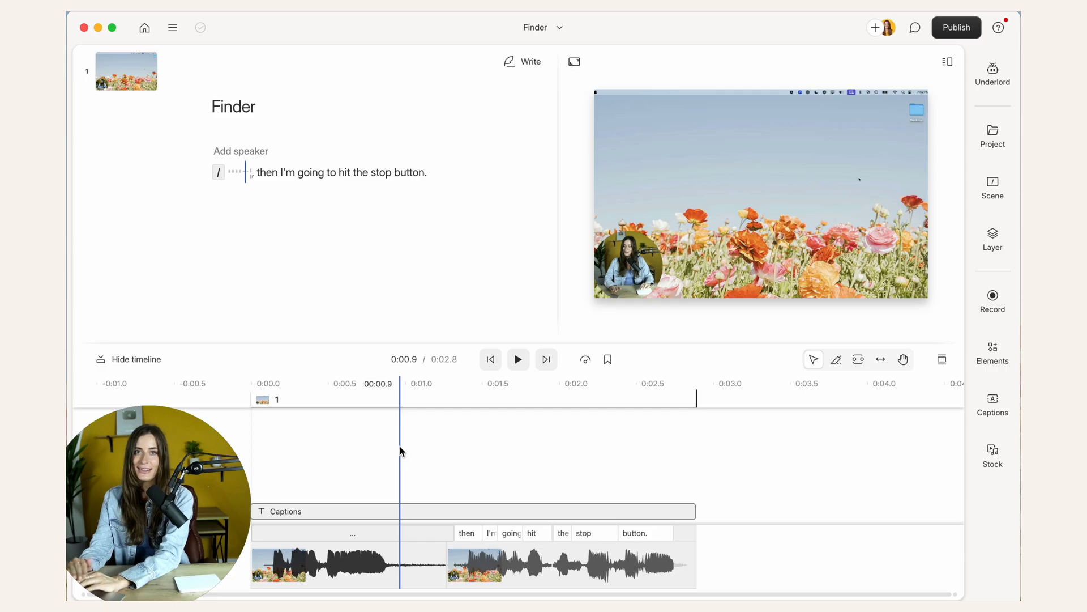
Drop ai-workshop-2025.png onto the timeline, move it to the right of the frame, and preview
key(super+Tab)
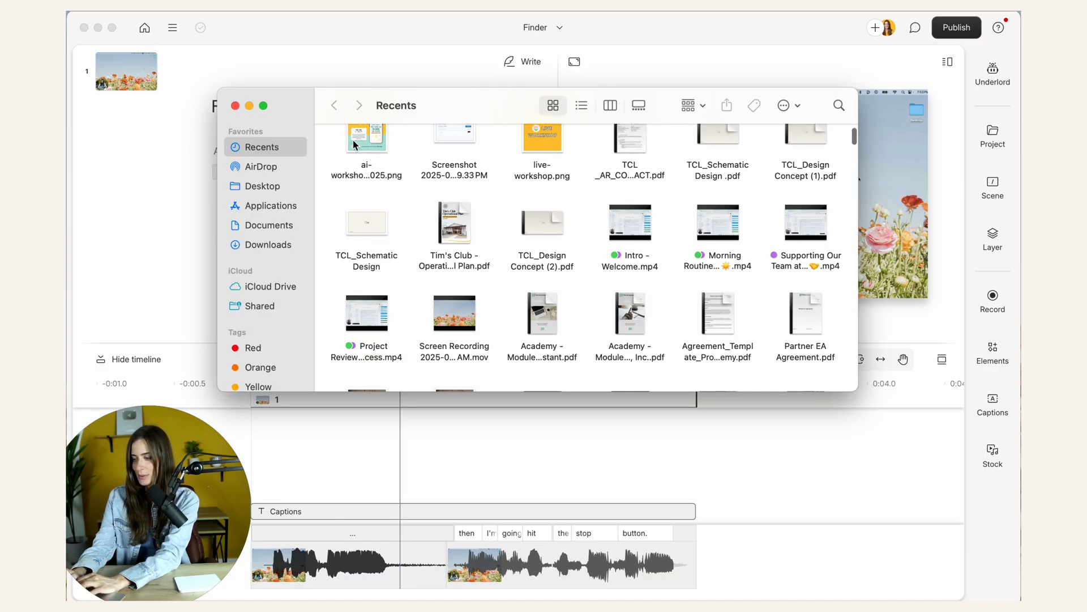
drag(354, 144, 484, 452)
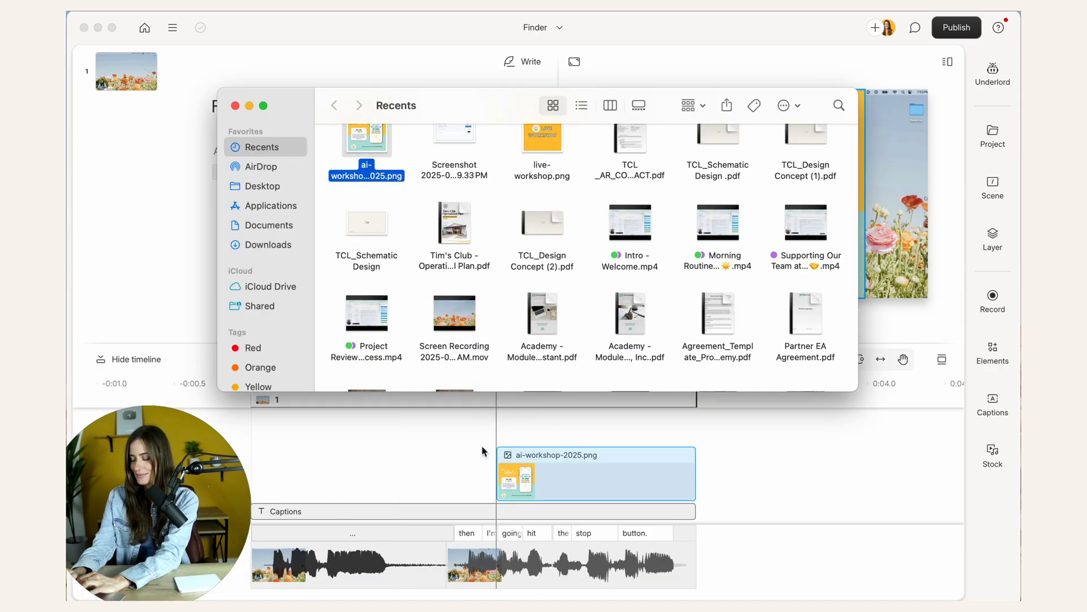
click(548, 397)
drag(813, 161, 854, 216)
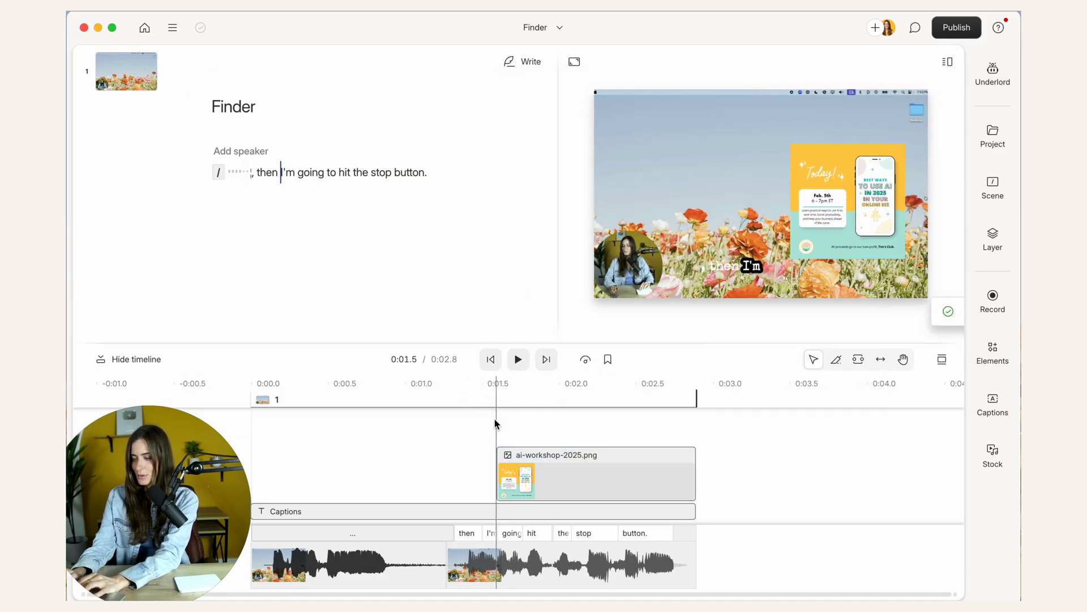
click(453, 419)
key(space)
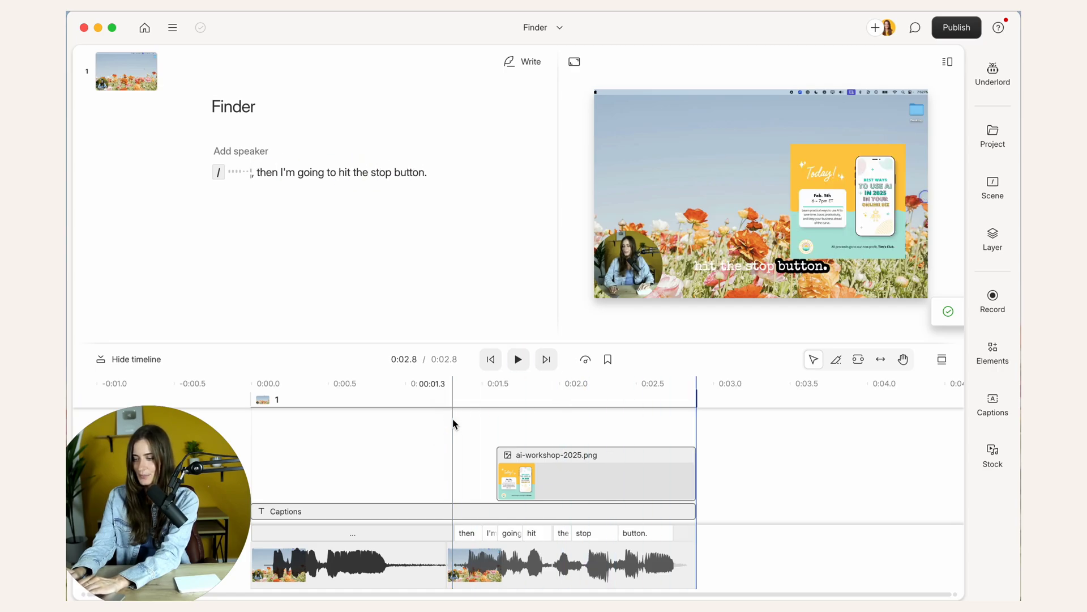
Drop the Making YouTube Easier video onto the timeline and play it as an overlay
key(super+Tab)
mouse_move(806, 164)
mouse_down()
mouse_move(581, 396)
mouse_move(549, 476)
mouse_move(798, 184)
mouse_up()
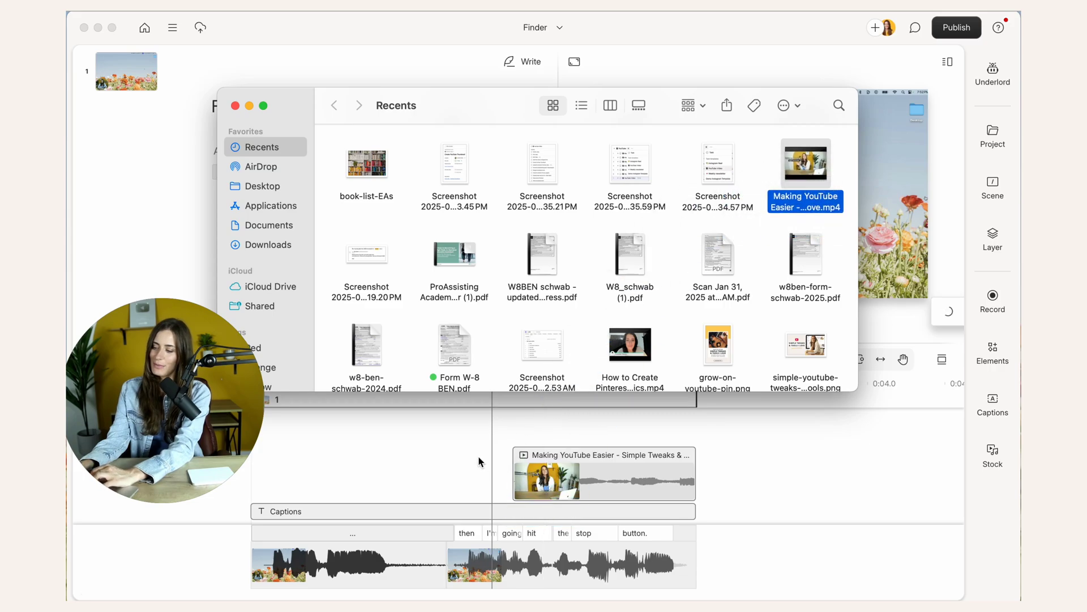
click(502, 450)
key(space)
key(space)
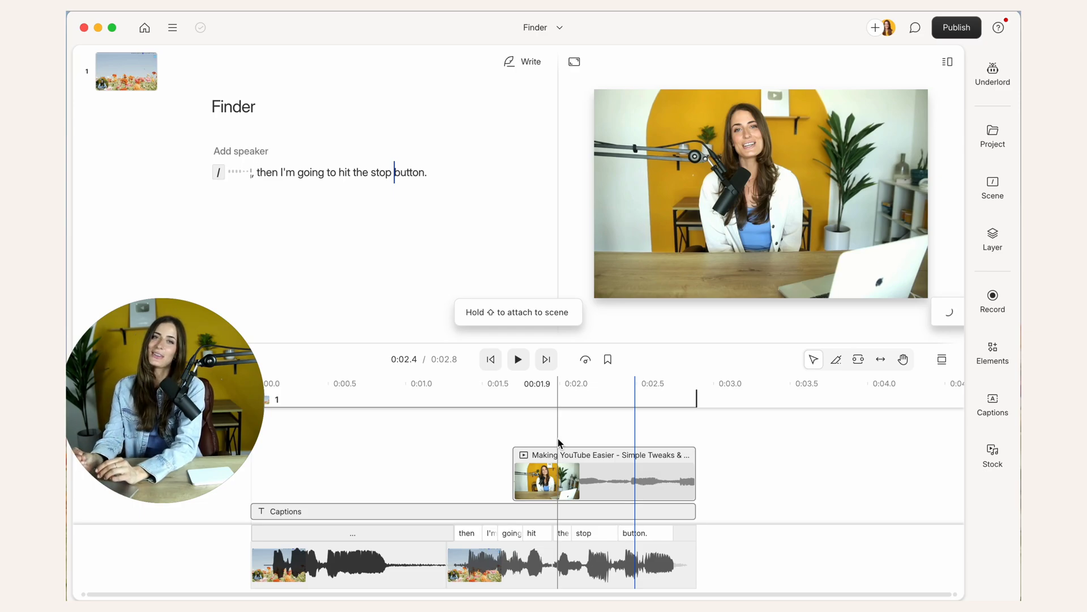
Delete the YouTube video overlay and search the stock library for beach images
click(587, 462)
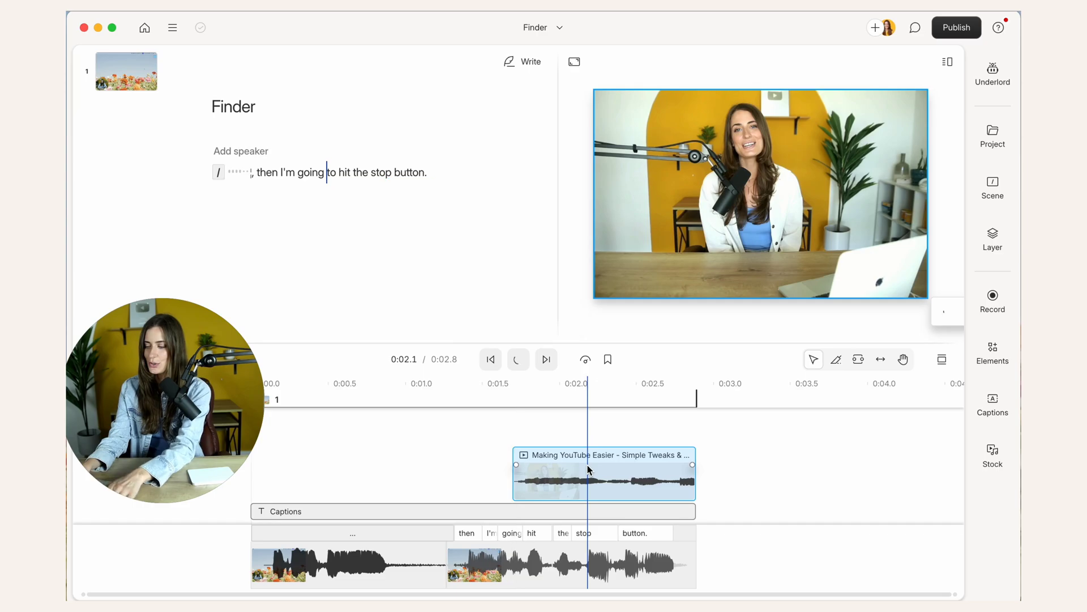
key(Delete)
click(993, 453)
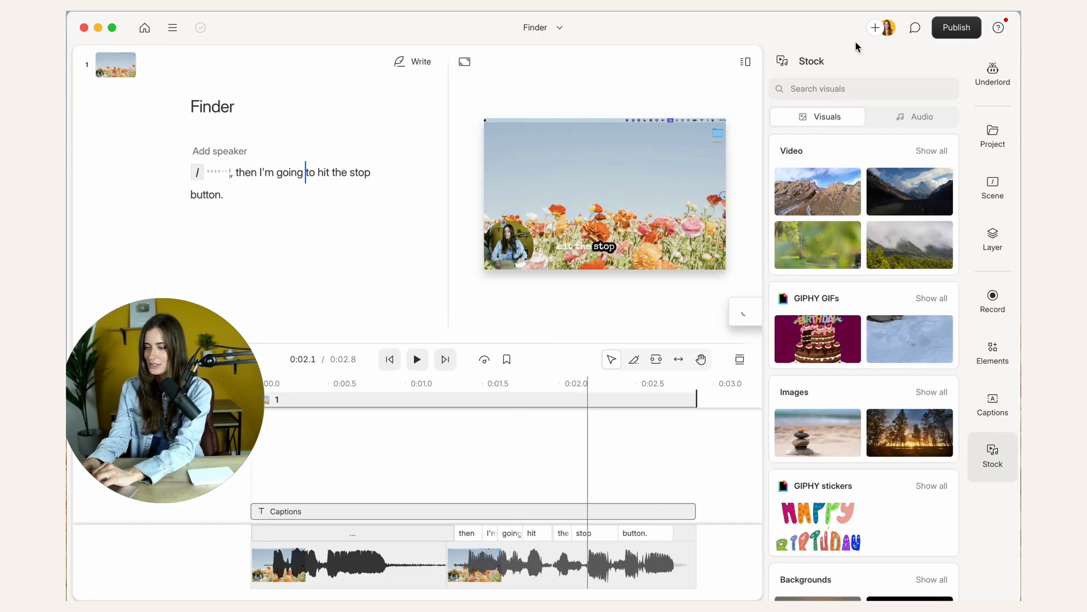
click(842, 89)
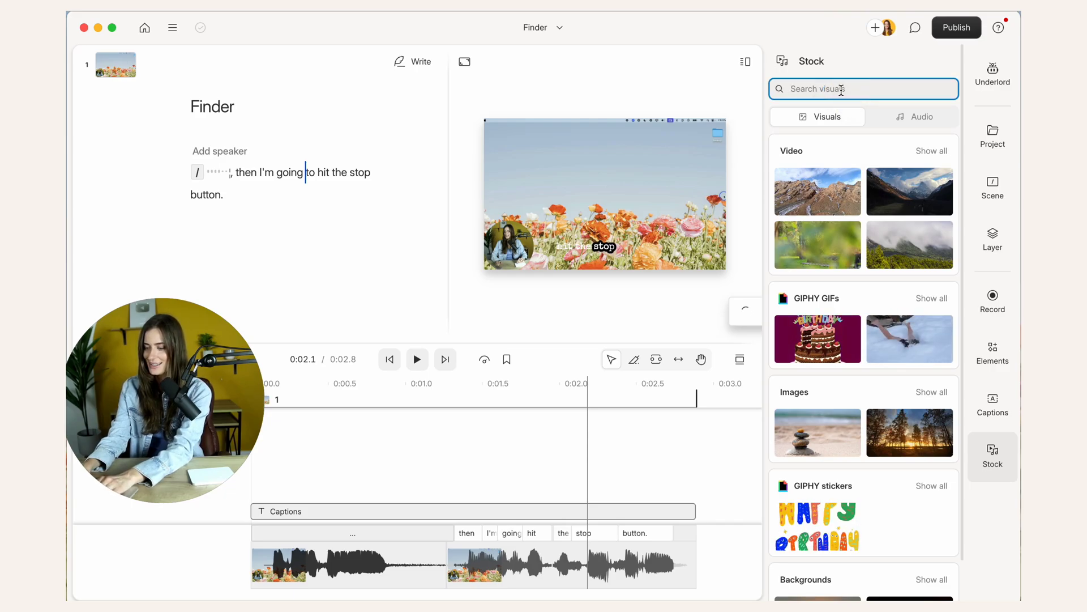
text(beach)
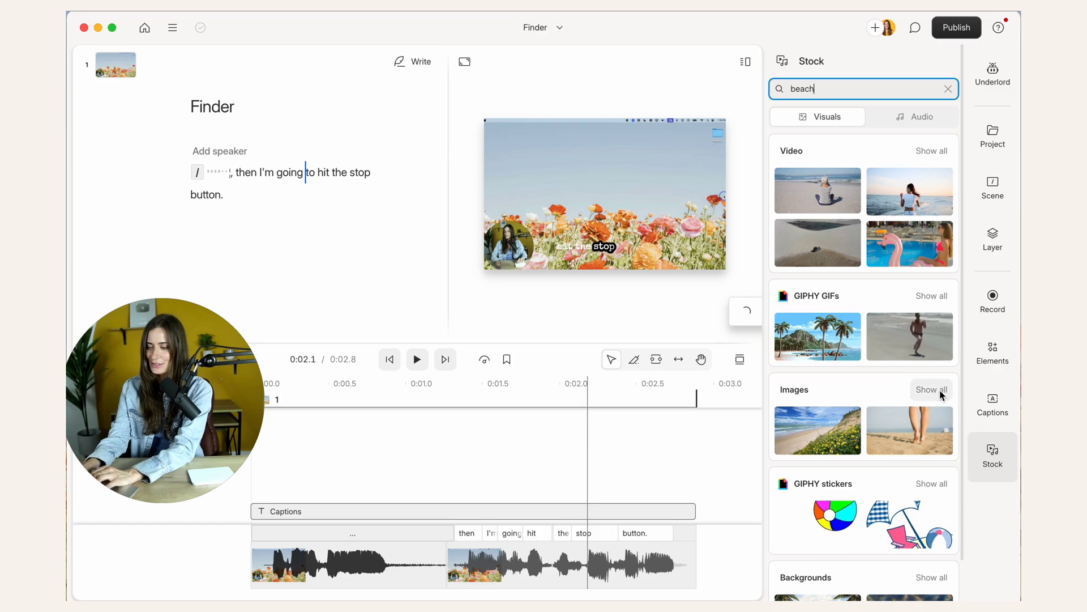
click(939, 391)
scroll(941, 390, down, 10)
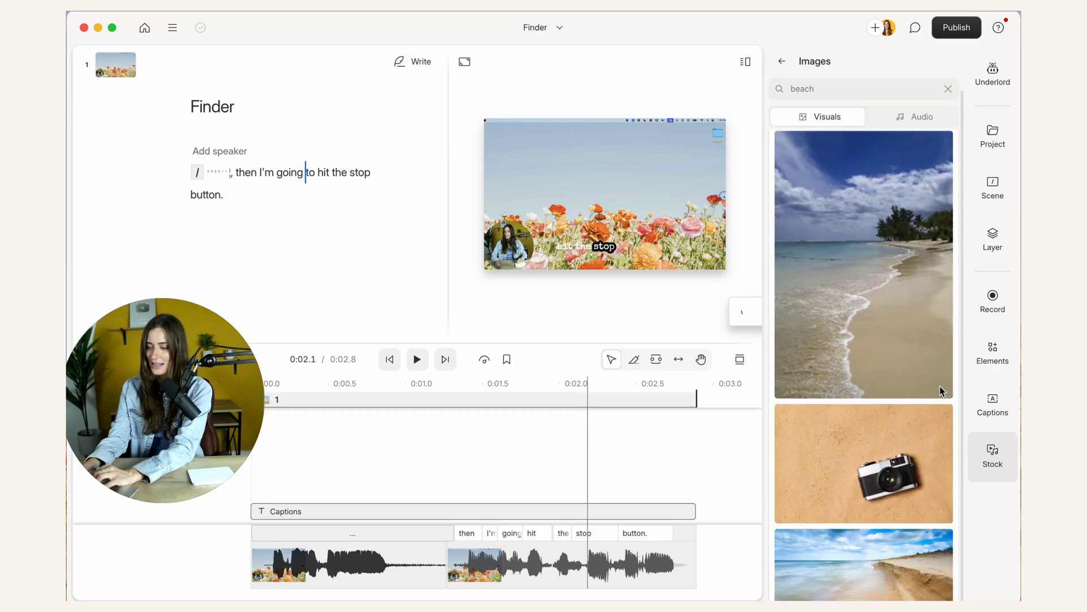
scroll(942, 391, down, 5)
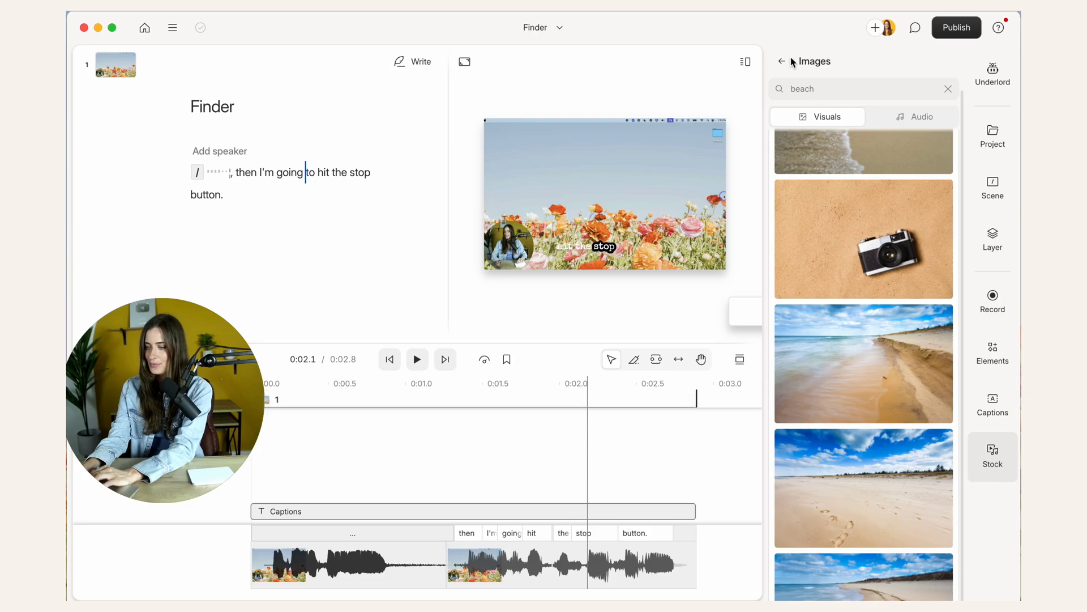
Add the beach harbor clip from the stock beach video results to the project
click(782, 61)
scroll(929, 148, up, 2)
click(925, 148)
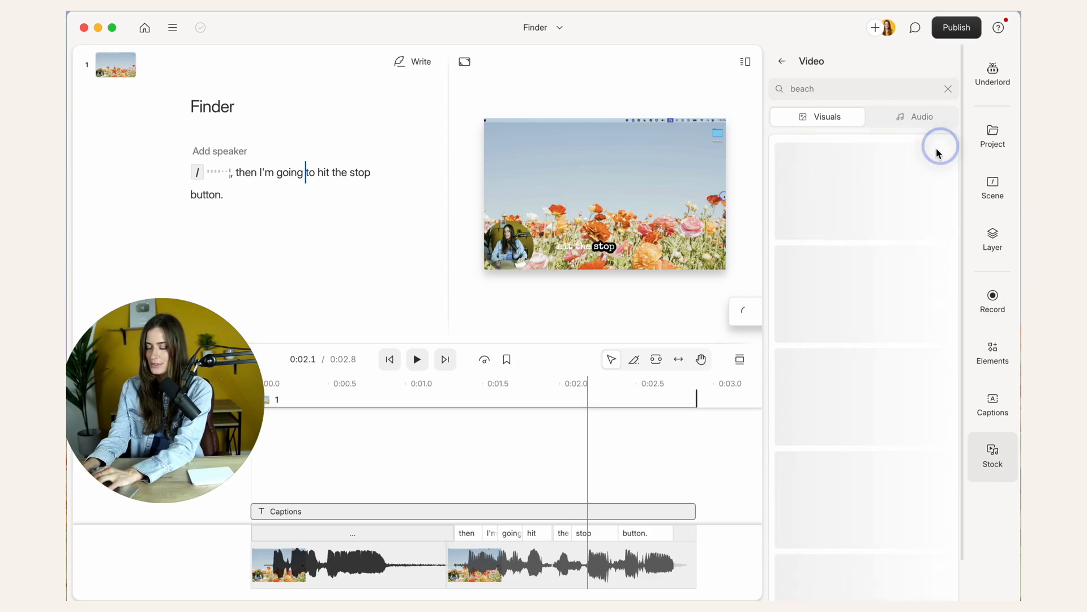
scroll(892, 373, down, 3)
scroll(892, 373, down, 8)
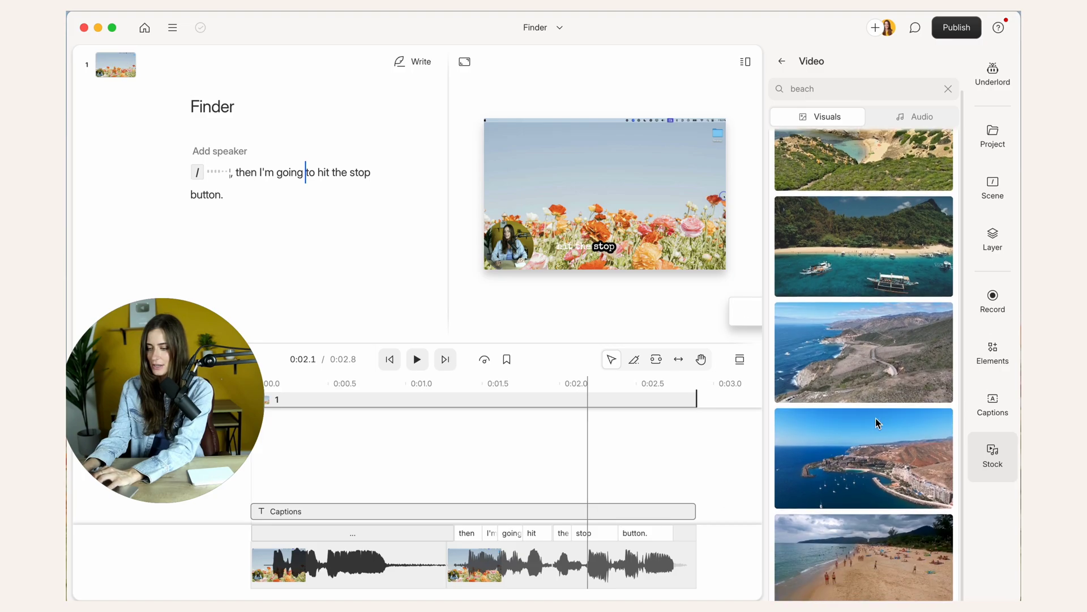
click(874, 270)
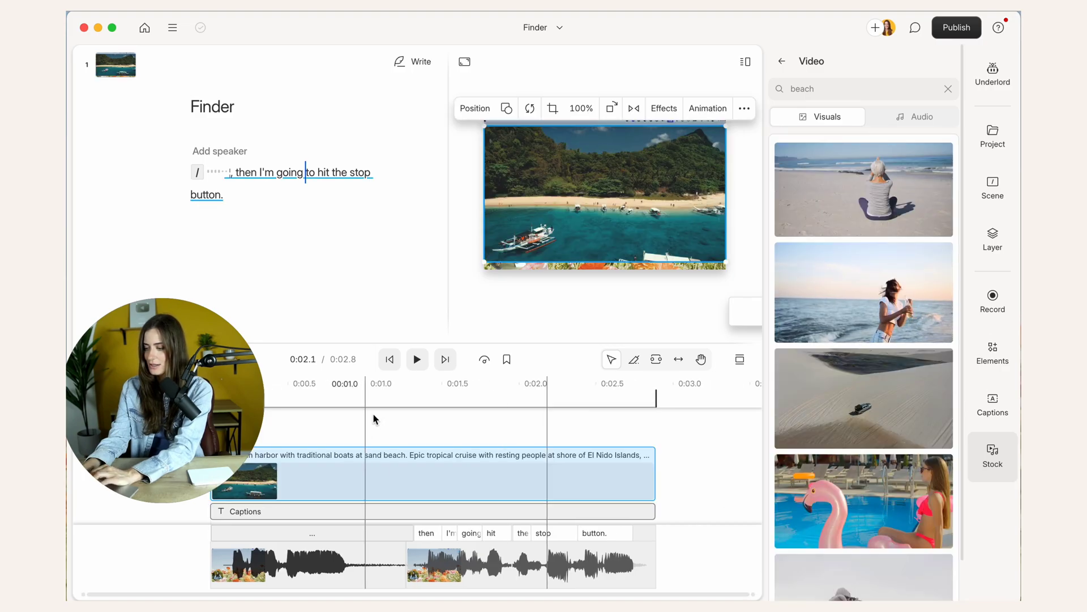
Enlarge the beach video to fill the whole frame and play it back from 0:00.9
click(399, 422)
click(610, 266)
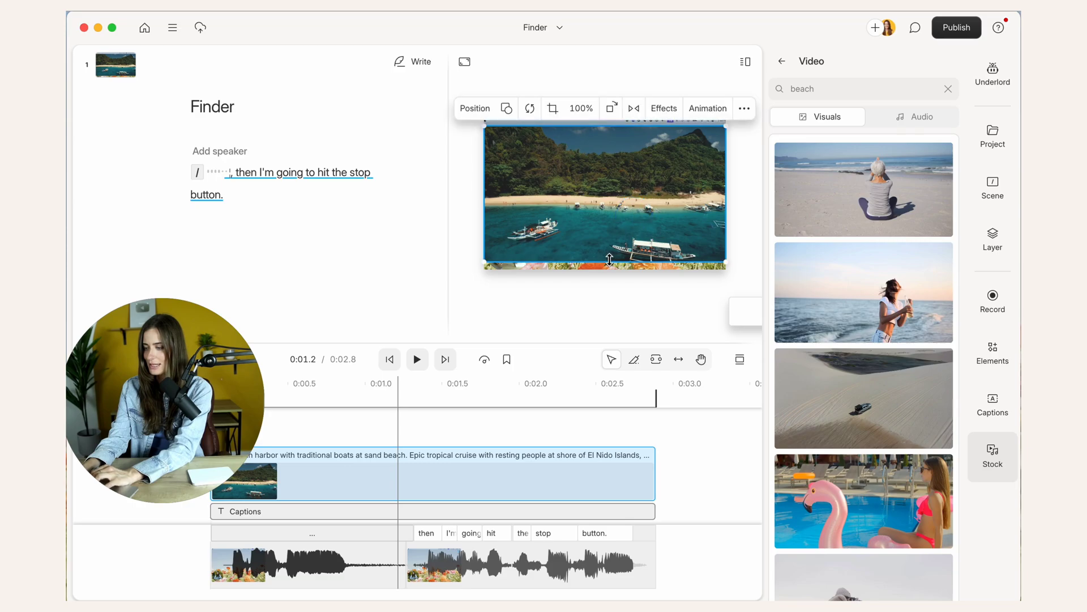
drag(617, 123, 617, 114)
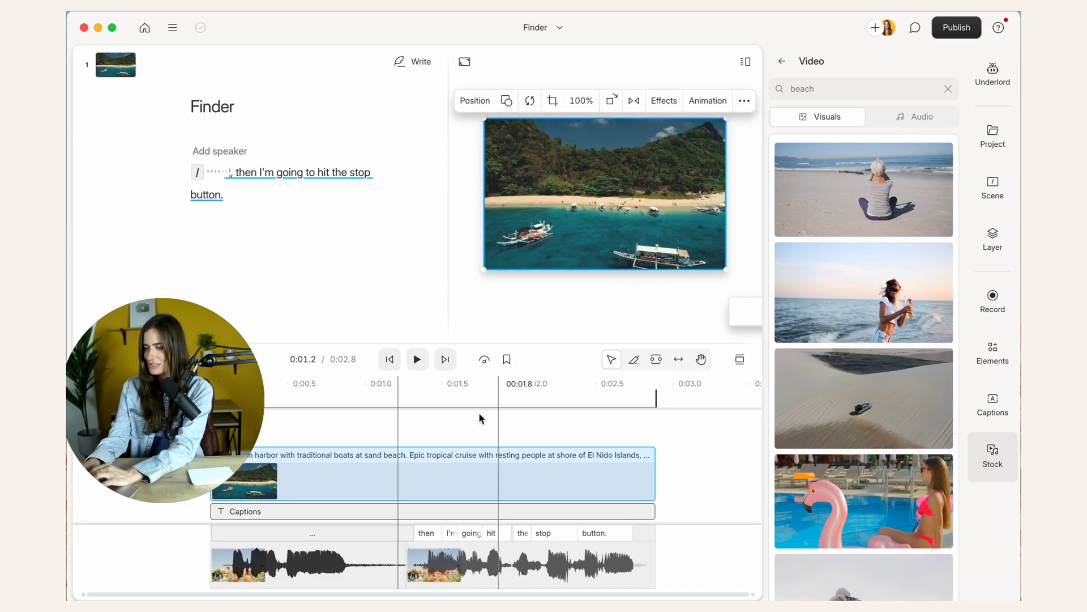
click(353, 419)
key(space)
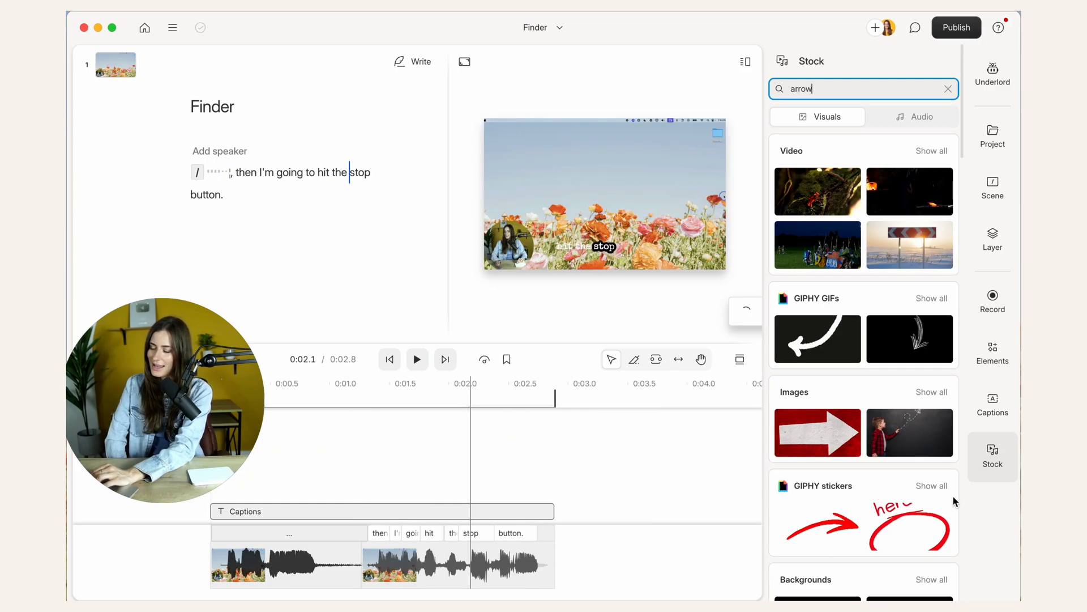
Add the orange arrow GIPHY sticker over the video and select it in the preview
click(950, 488)
scroll(875, 396, down, 5)
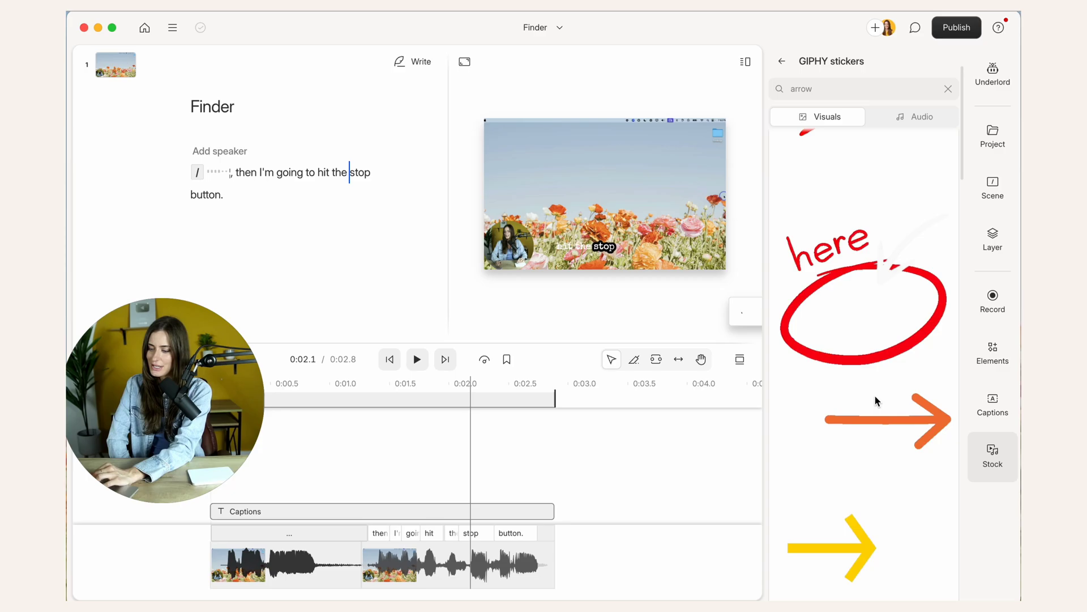
click(862, 286)
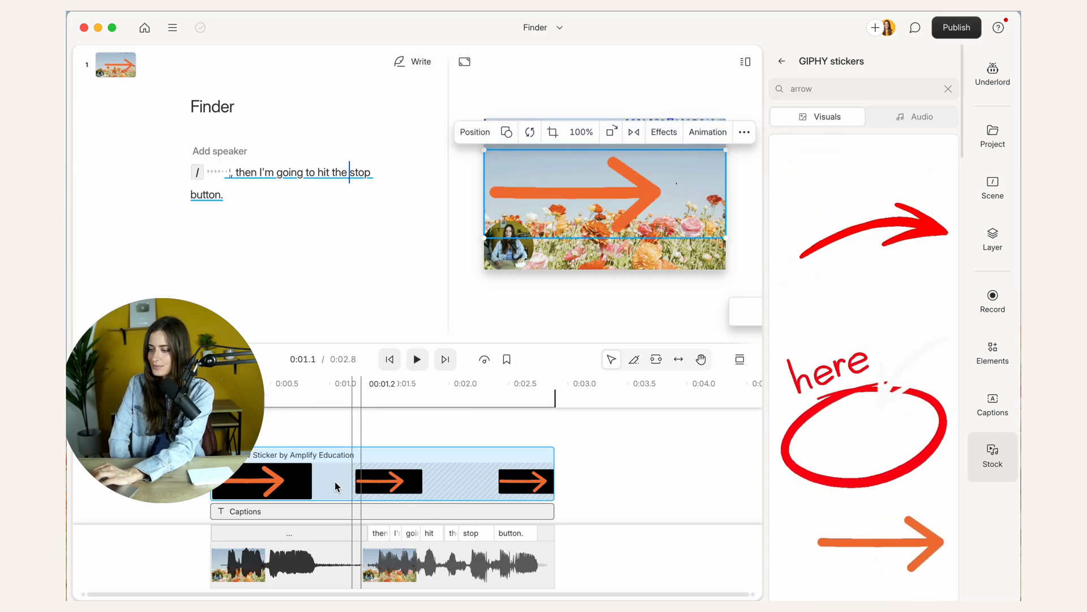
click(224, 172)
click(574, 220)
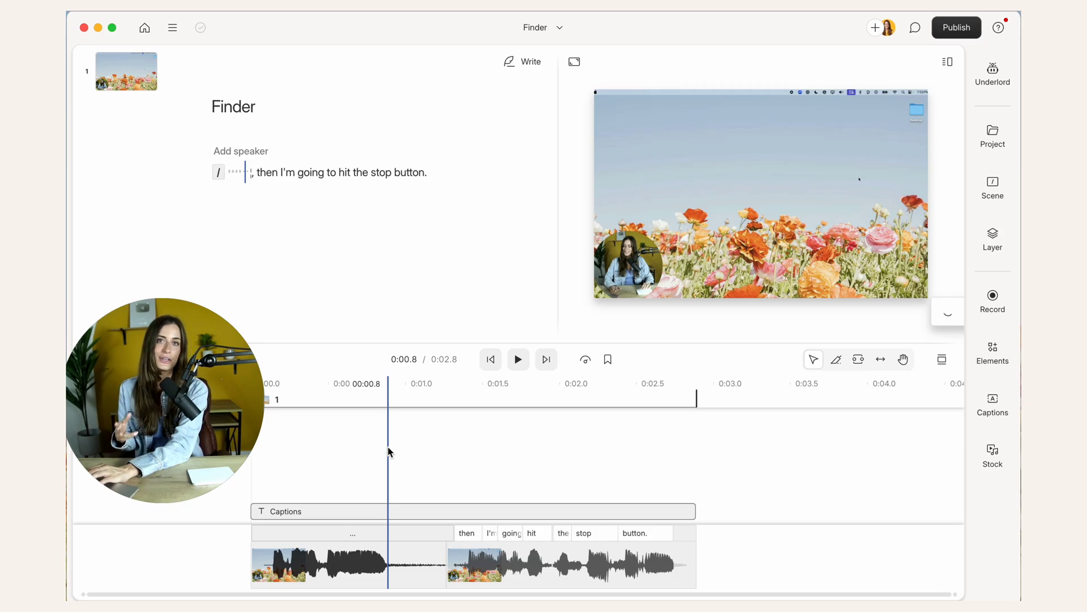
Open Underlord and scroll its AI tool list down to the Repurpose section
click(988, 81)
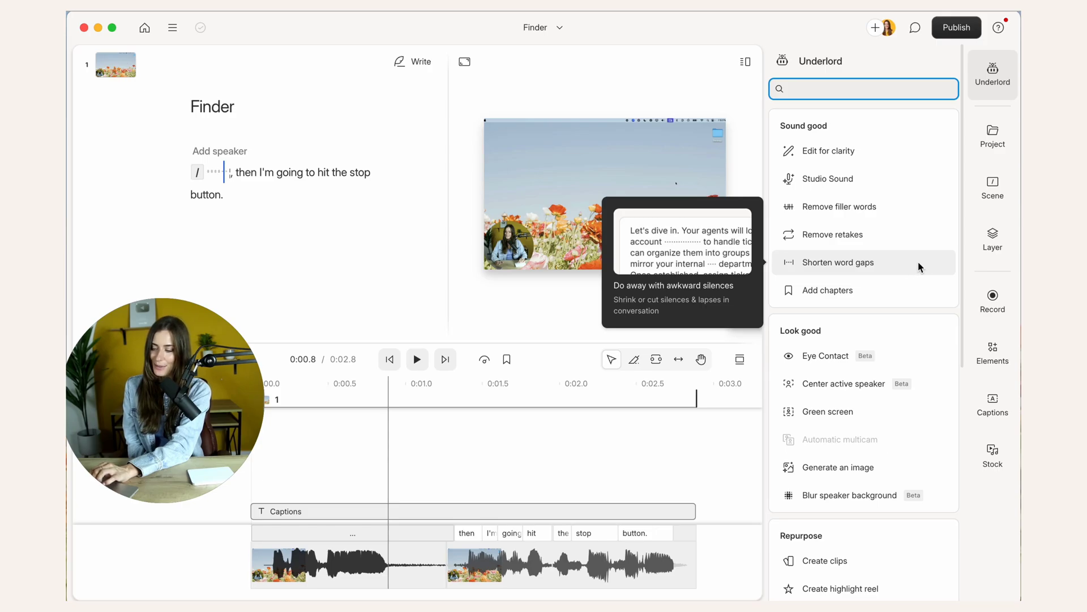
scroll(918, 267, down, 5)
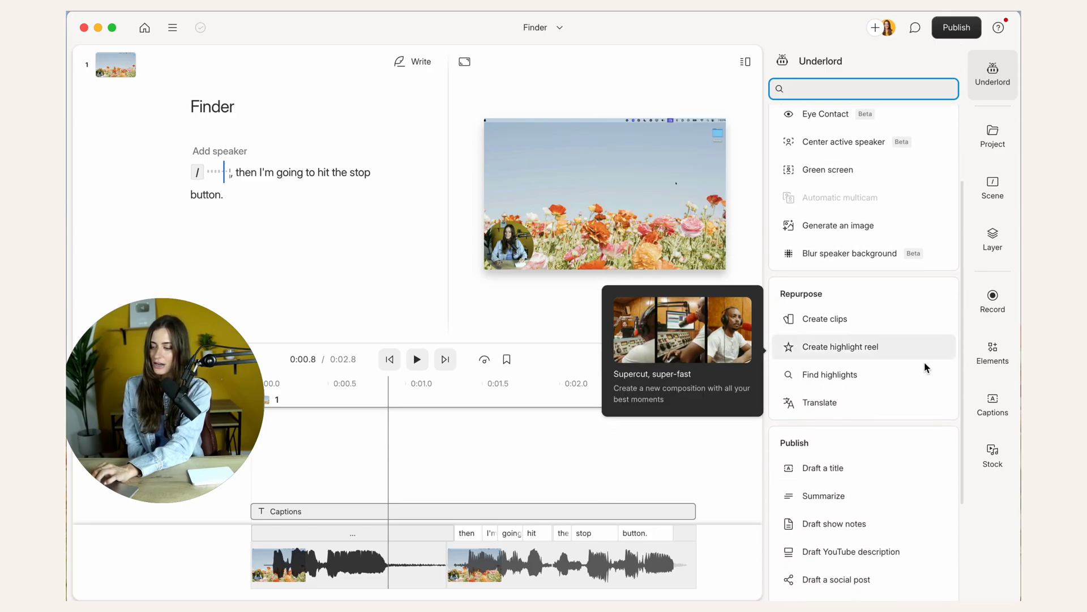
scroll(924, 362, down, 1)
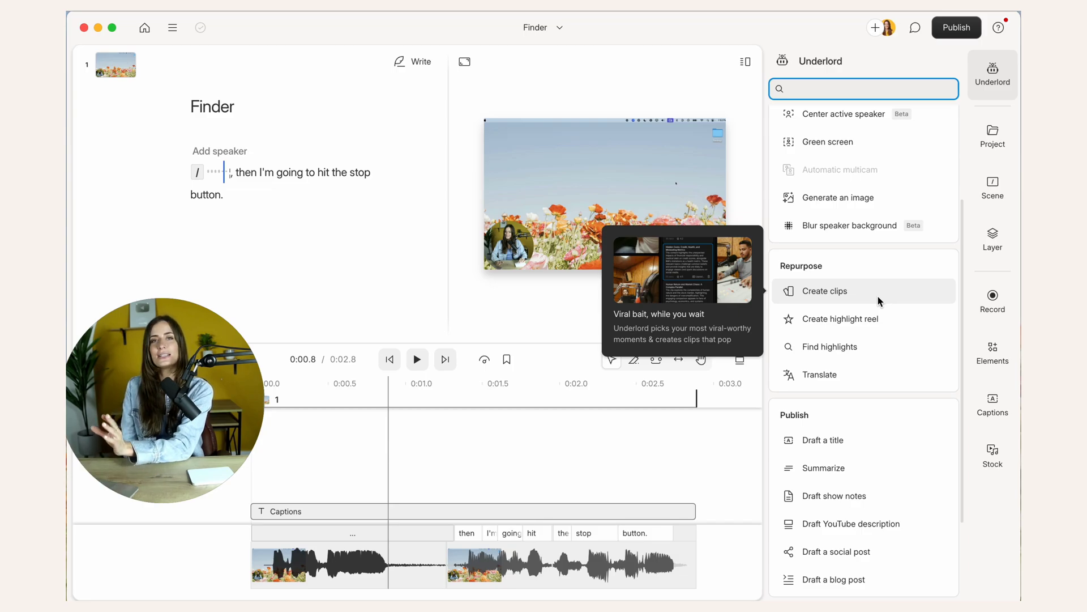